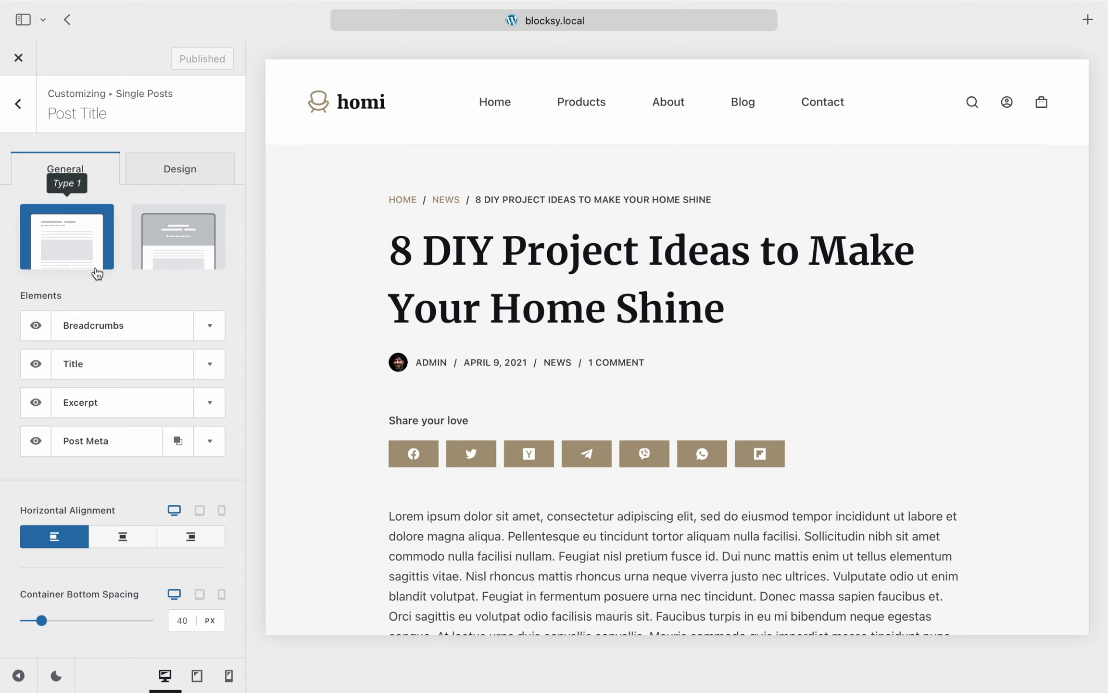
# Switch the post title to the second layout with the image behind it and review the Post Meta element's options.
pyautogui.click(200, 272)
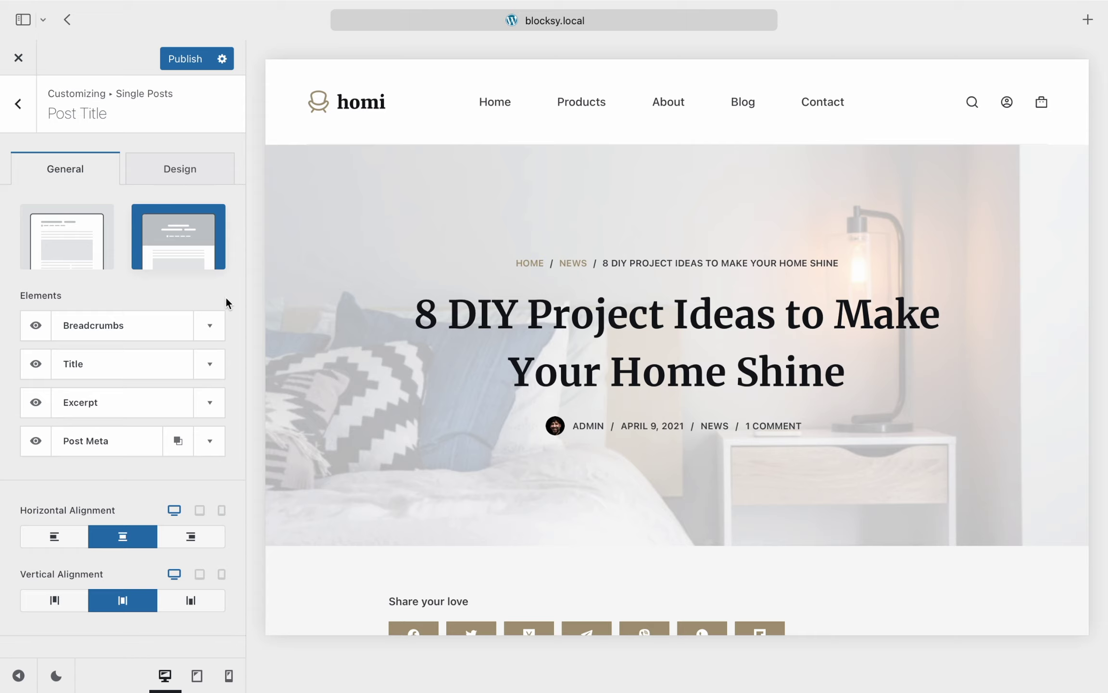
pyautogui.scroll(-3, 225, 297)
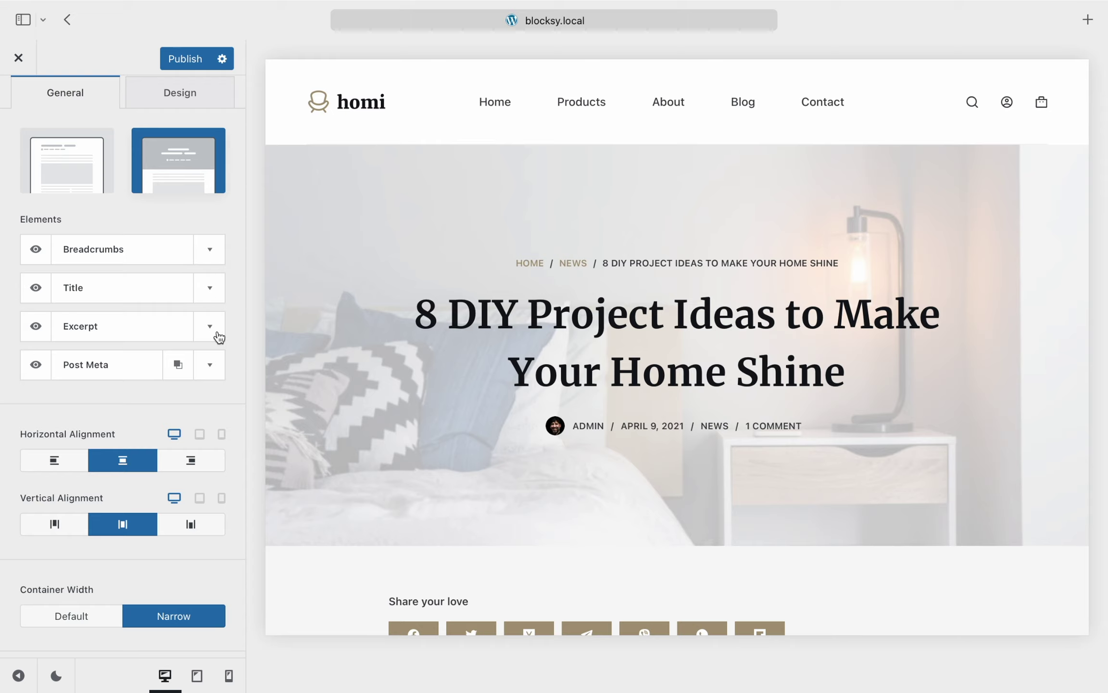
pyautogui.click(218, 368)
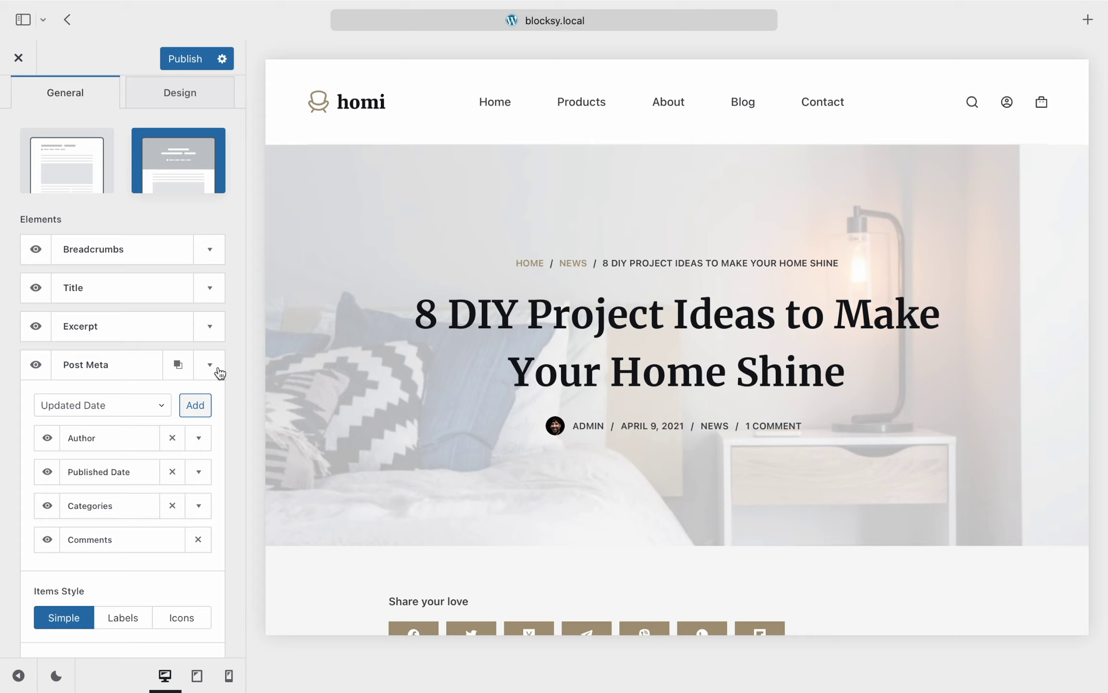
pyautogui.click(210, 365)
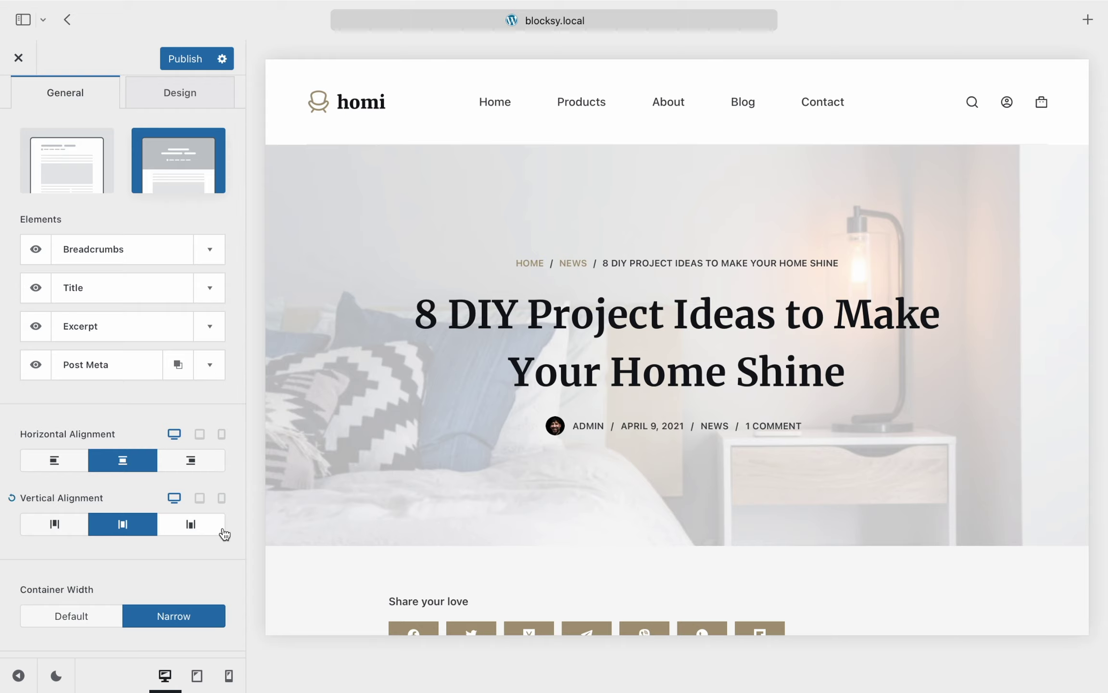
# Align the post title content horizontally to the left and vertically to the bottom for desktop.
pyautogui.click(78, 468)
pyautogui.click(187, 523)
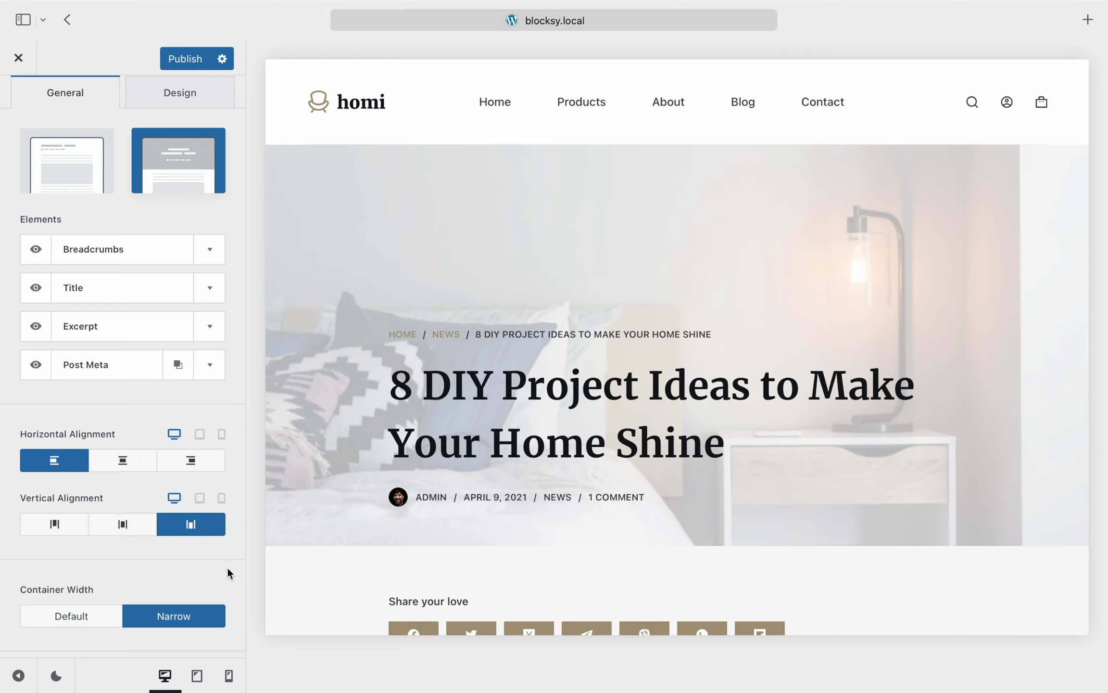
# Try the Default container width for the post title and switch it back to Narrow.
pyautogui.scroll(-1, 227, 566)
pyautogui.scroll(-3, 227, 567)
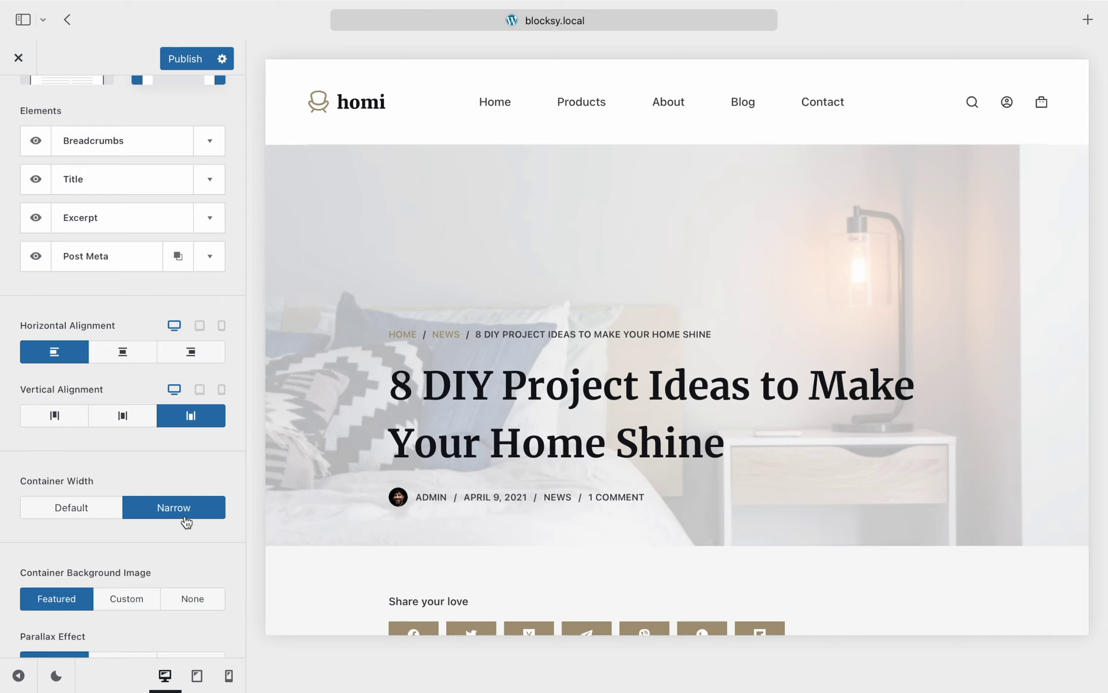
pyautogui.click(111, 517)
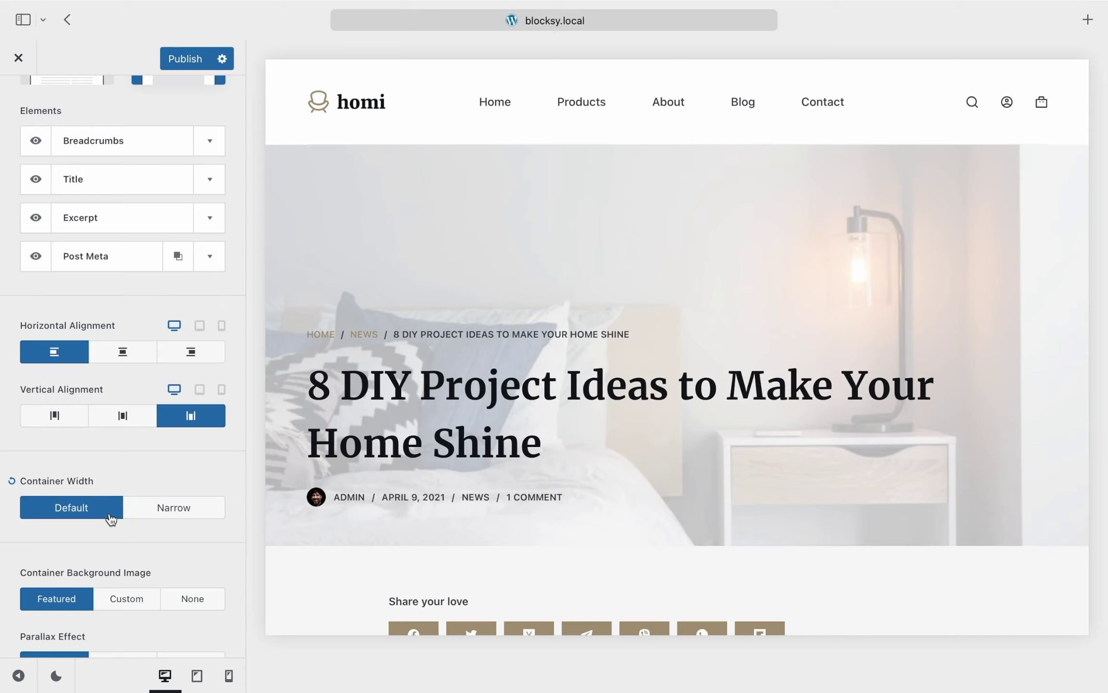
pyautogui.click(197, 518)
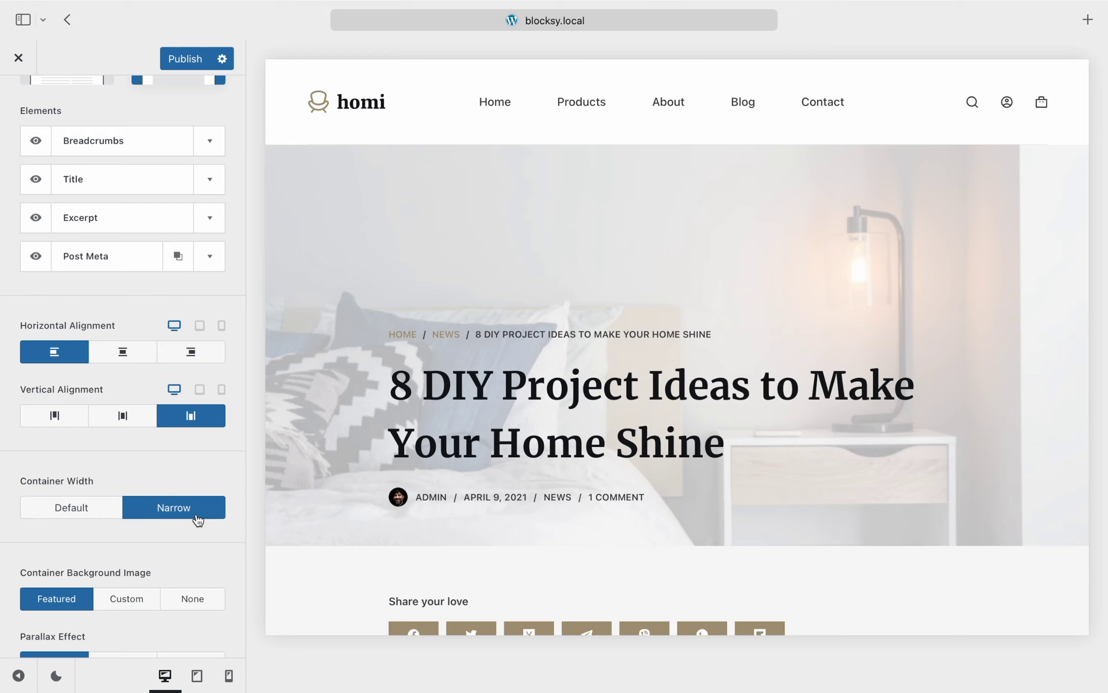
# Increase the post title container's minimum height slightly and return to the Single Posts settings.
pyautogui.scroll(-5, 225, 556)
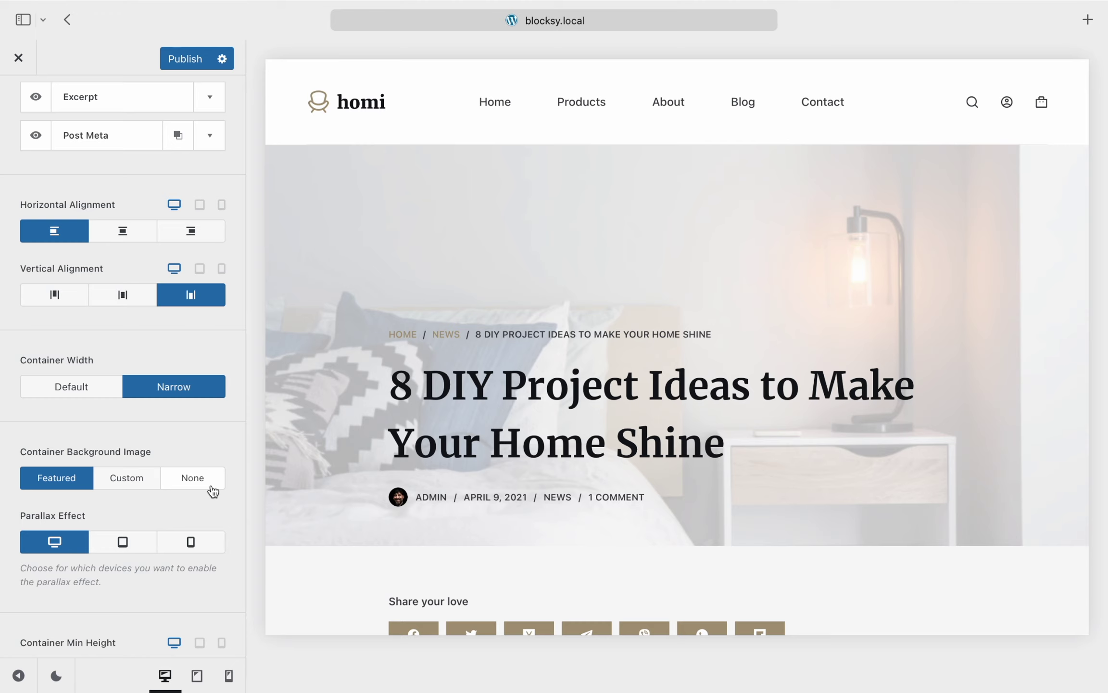
pyautogui.scroll(-5, 313, 487)
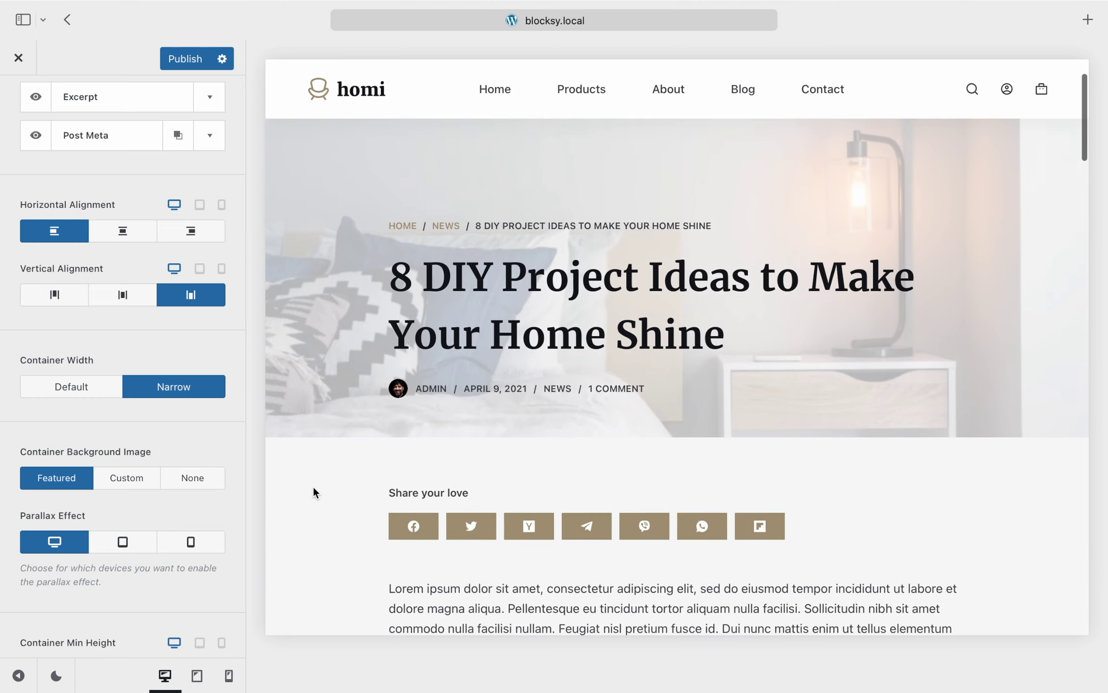
pyautogui.scroll(5, 312, 487)
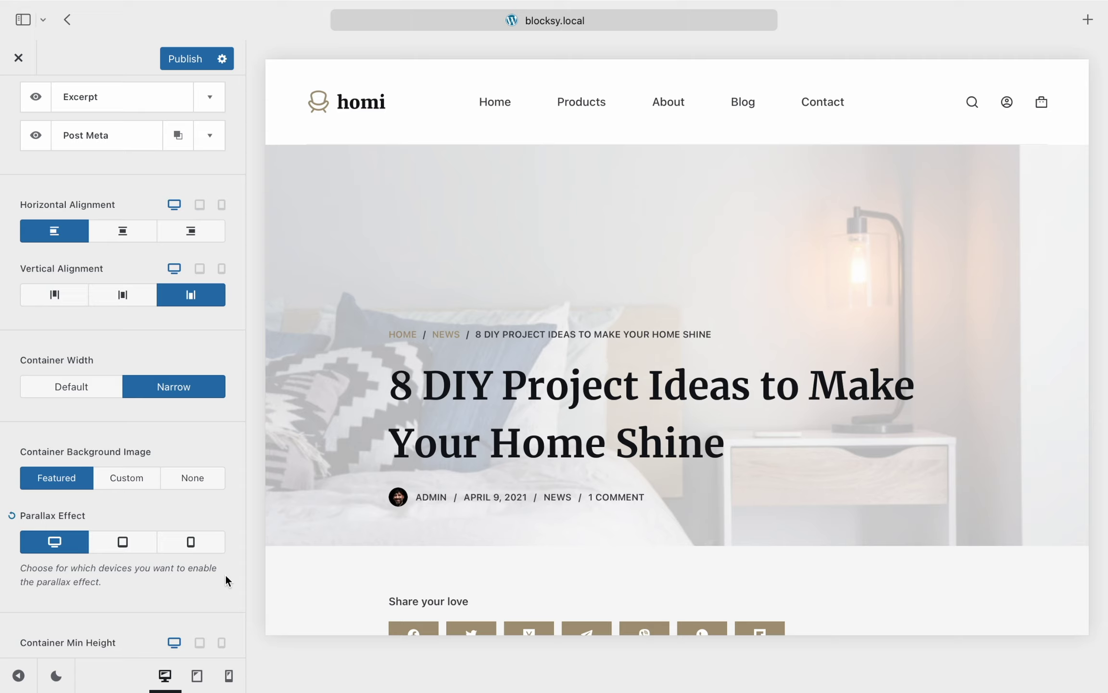
pyautogui.scroll(-3, 226, 580)
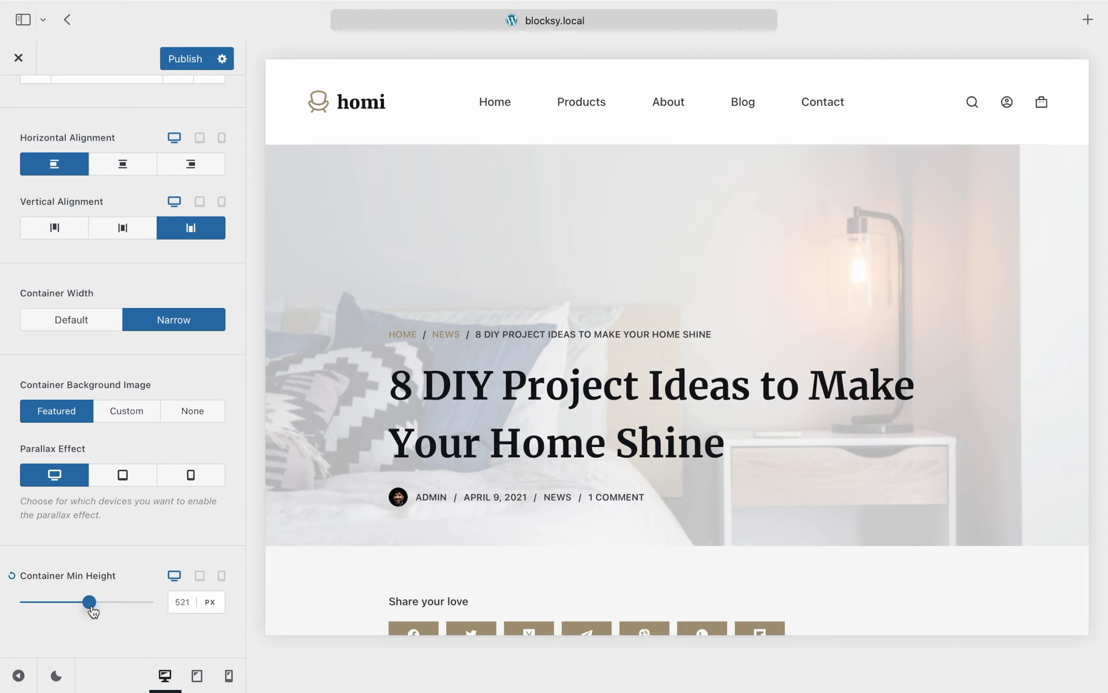
pyautogui.moveTo(91, 604)
pyautogui.mouseDown()
pyautogui.moveTo(70, 605)
pyautogui.moveTo(91, 604)
pyautogui.mouseUp()
pyautogui.scroll(8, 85, 529)
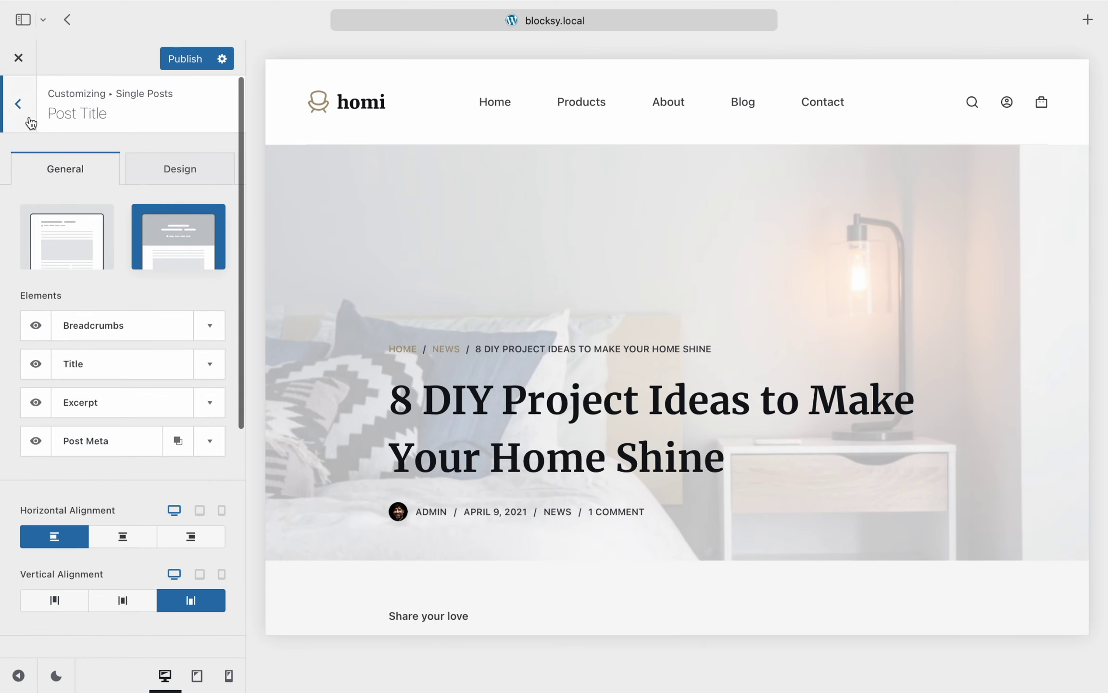
pyautogui.click(18, 104)
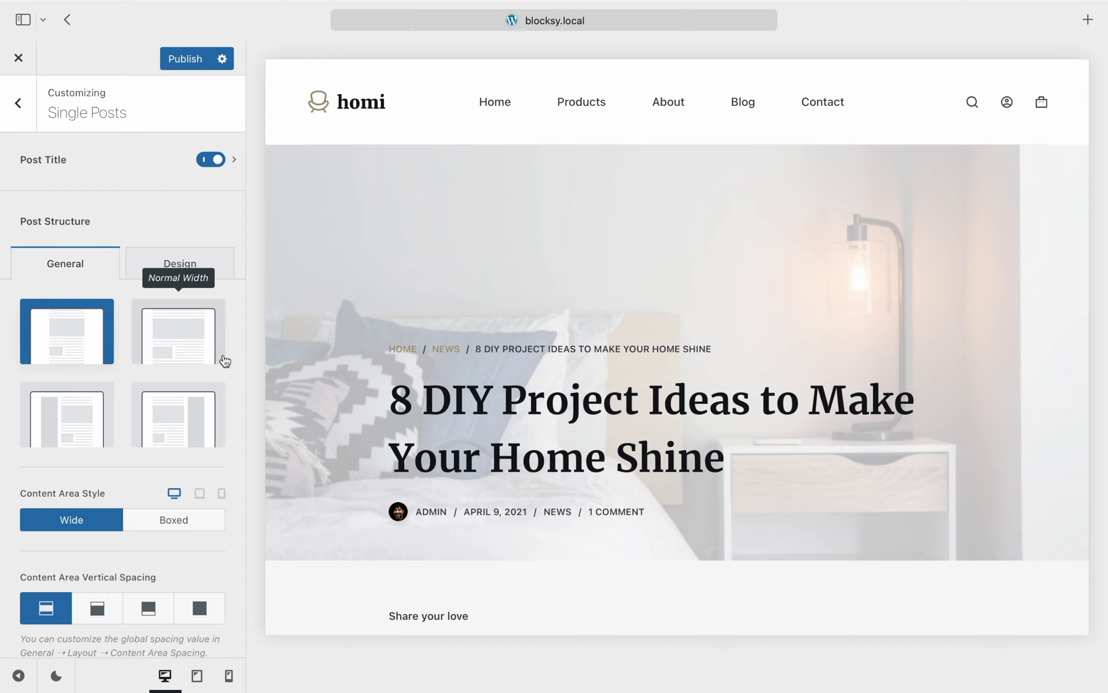
# Try the Boxed content area style, review it on the post, and switch the style back to Wide.
pyautogui.scroll(-1, 145, 385)
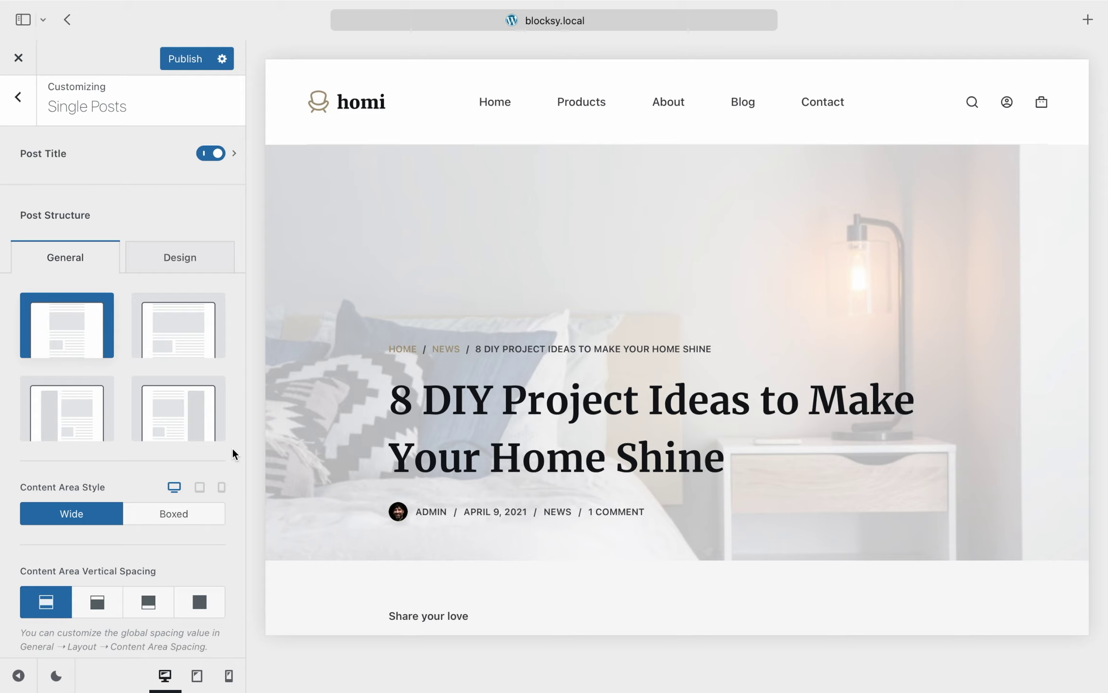
pyautogui.scroll(-3, 305, 453)
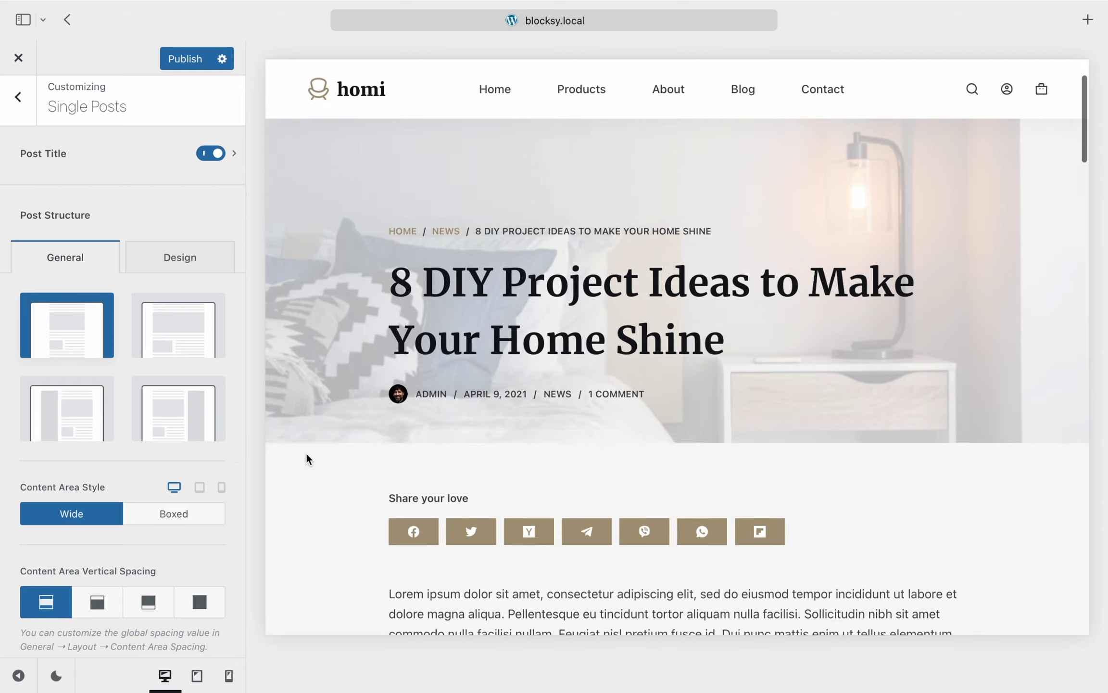
pyautogui.scroll(-5, 306, 456)
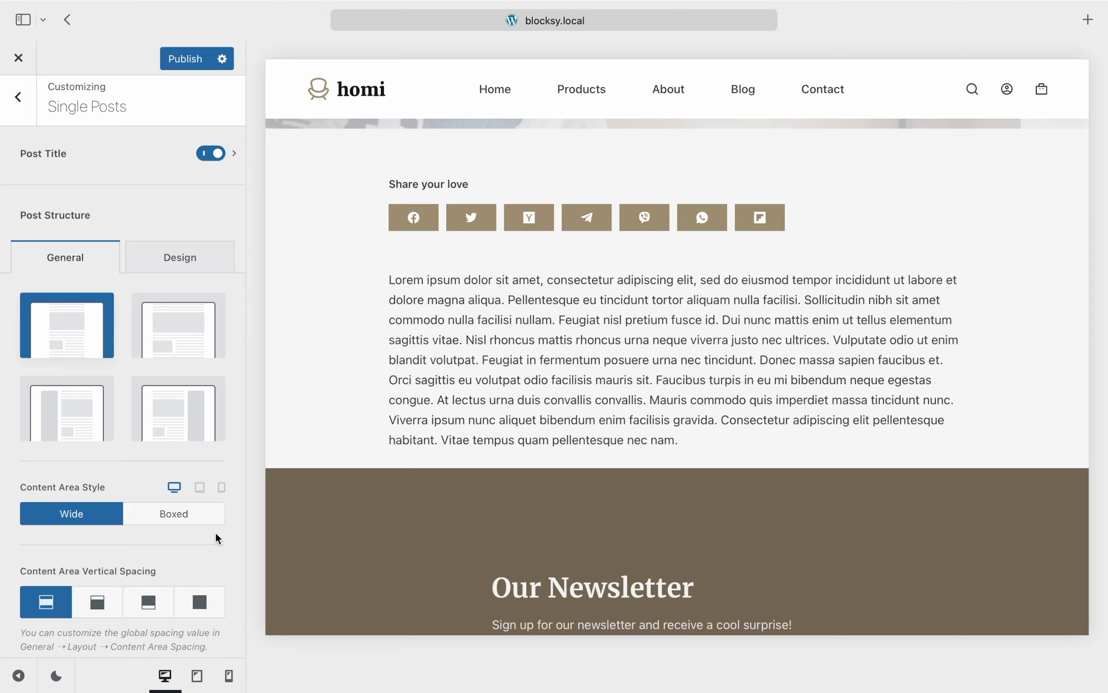
pyautogui.click(116, 525)
pyautogui.click(197, 514)
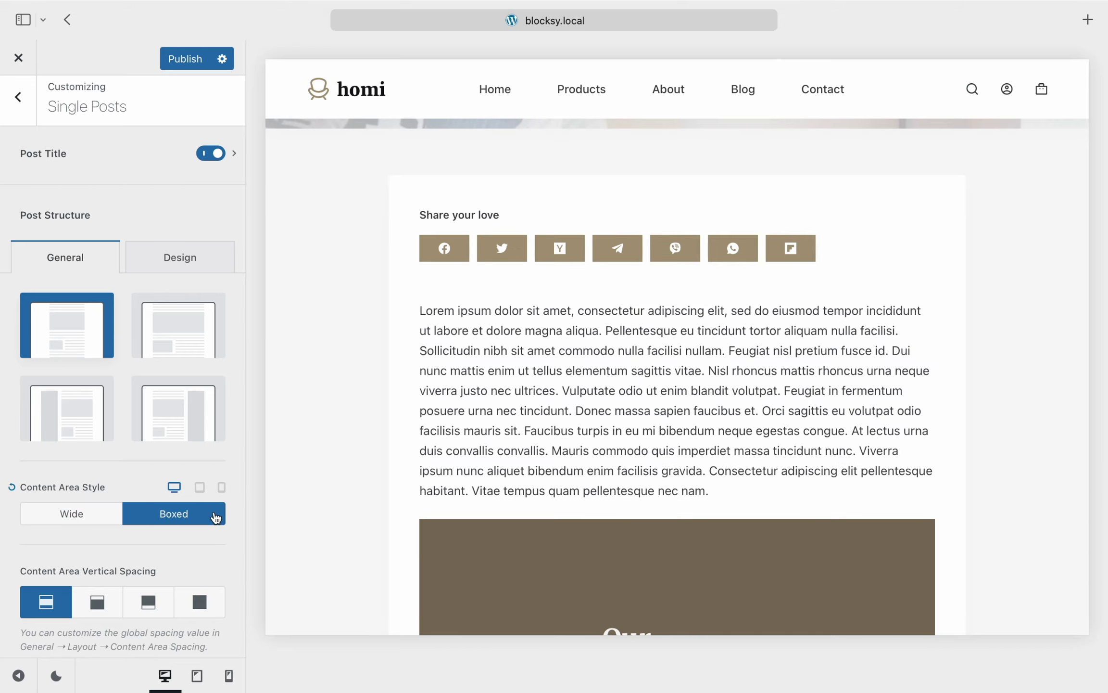
pyautogui.scroll(-3, 405, 486)
pyautogui.scroll(-5, 404, 491)
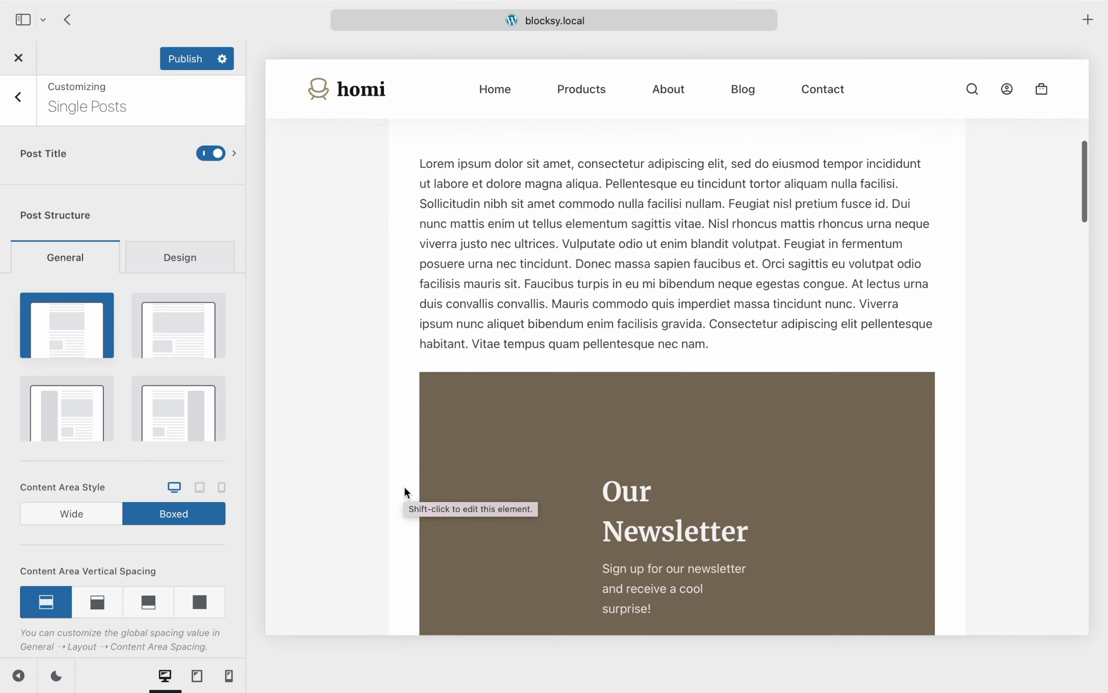
pyautogui.scroll(1, 404, 490)
pyautogui.scroll(4, 405, 491)
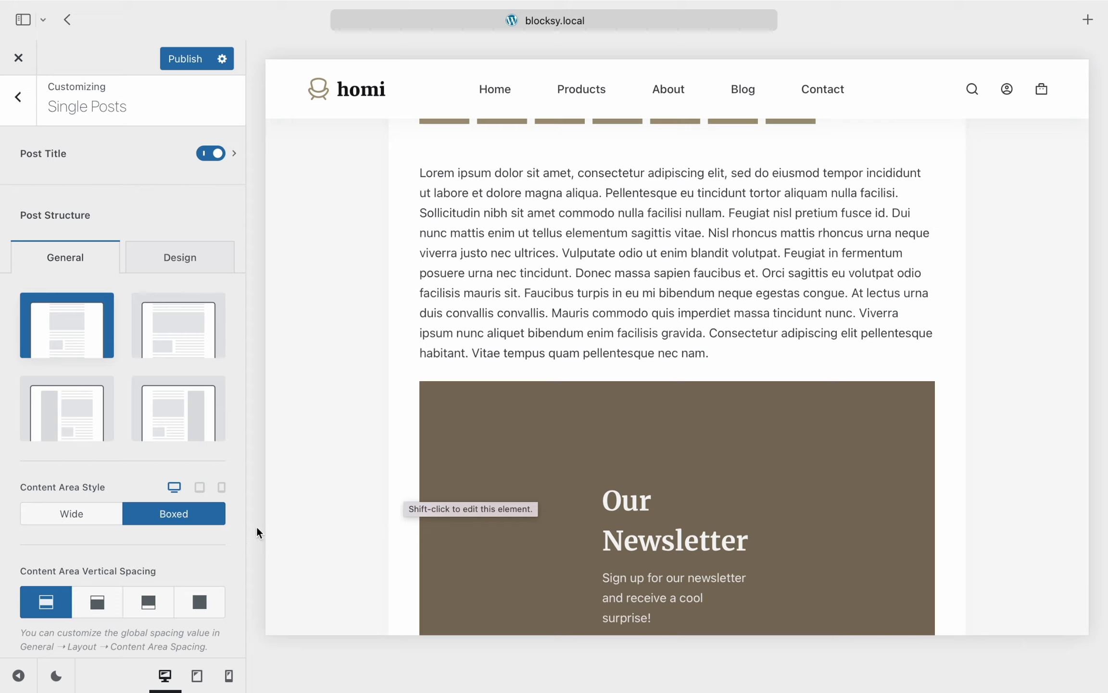
pyautogui.click(108, 523)
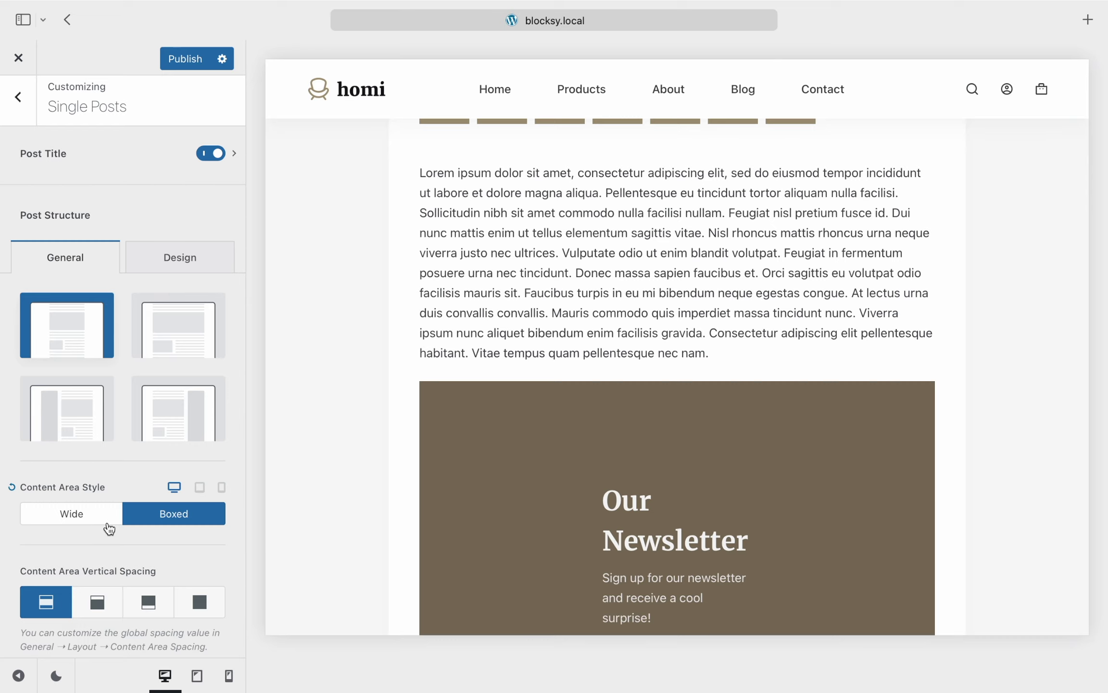
pyautogui.click(110, 528)
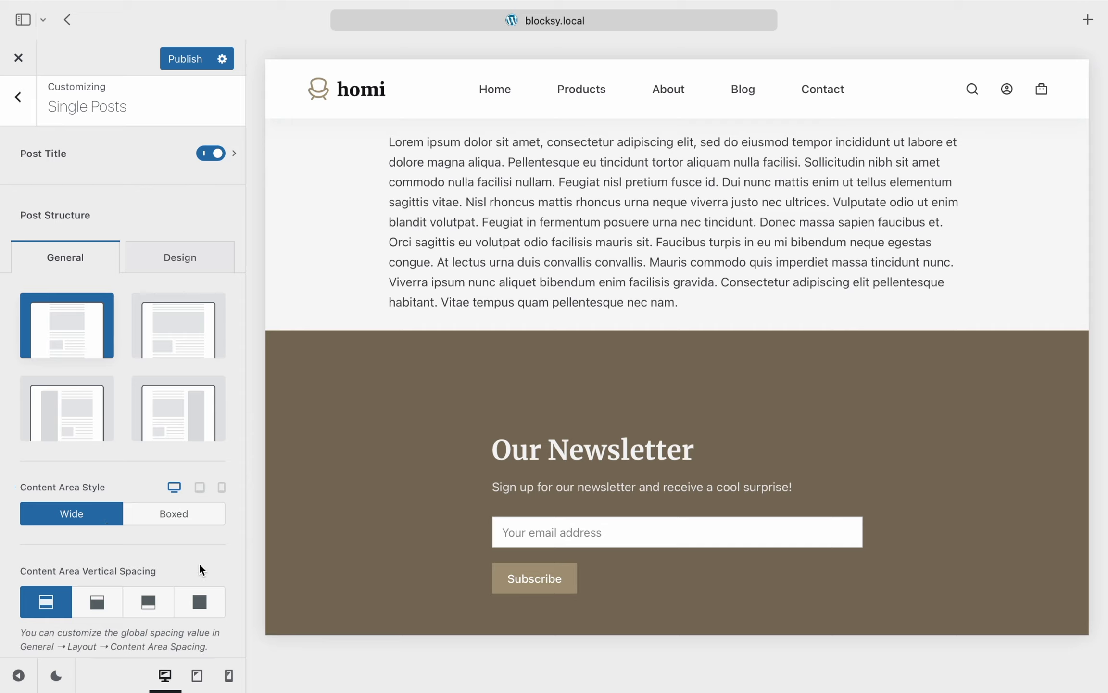
# Enable the Featured Image among the post elements.
pyautogui.scroll(-3, 204, 566)
pyautogui.scroll(-1, 205, 566)
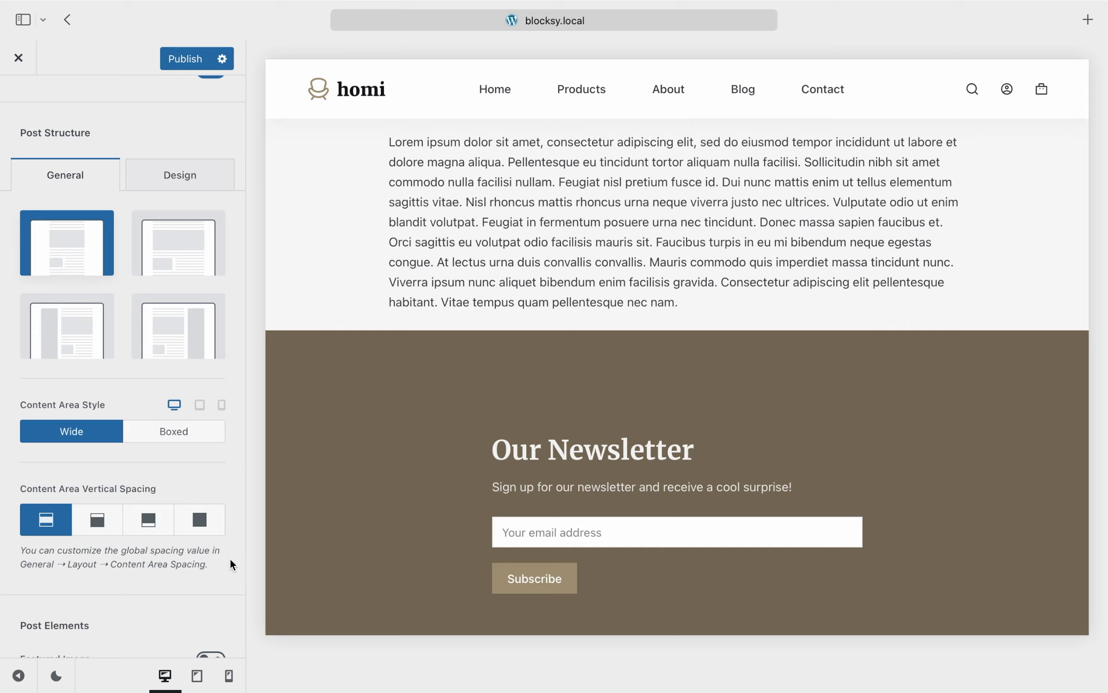
pyautogui.scroll(-5, 232, 564)
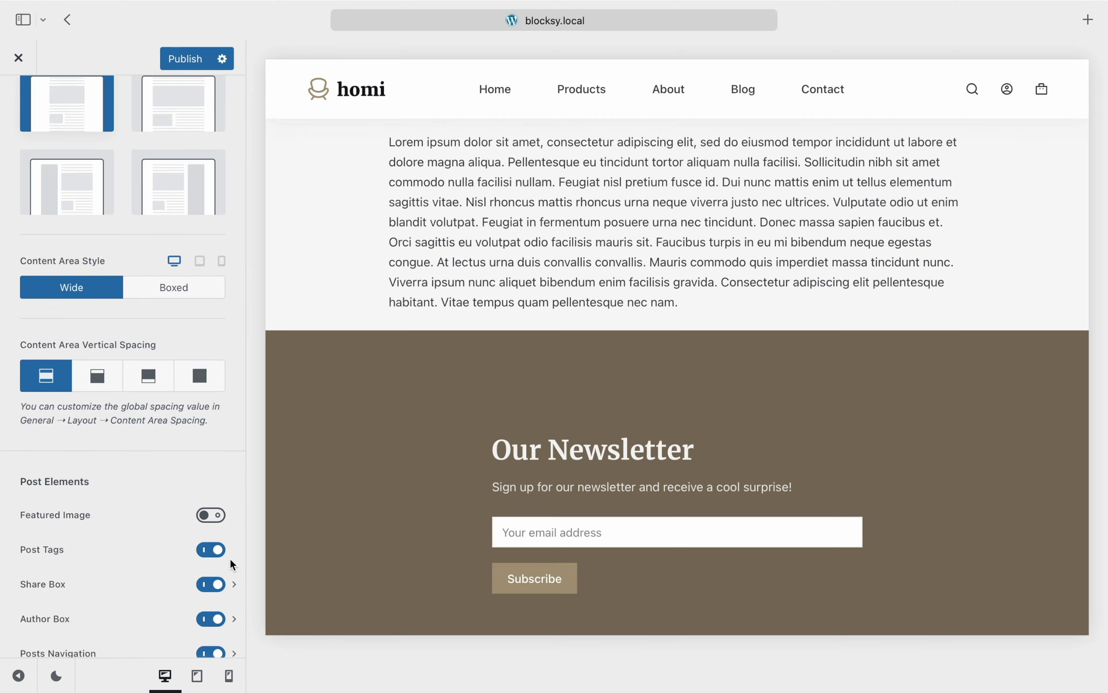
pyautogui.scroll(5, 310, 513)
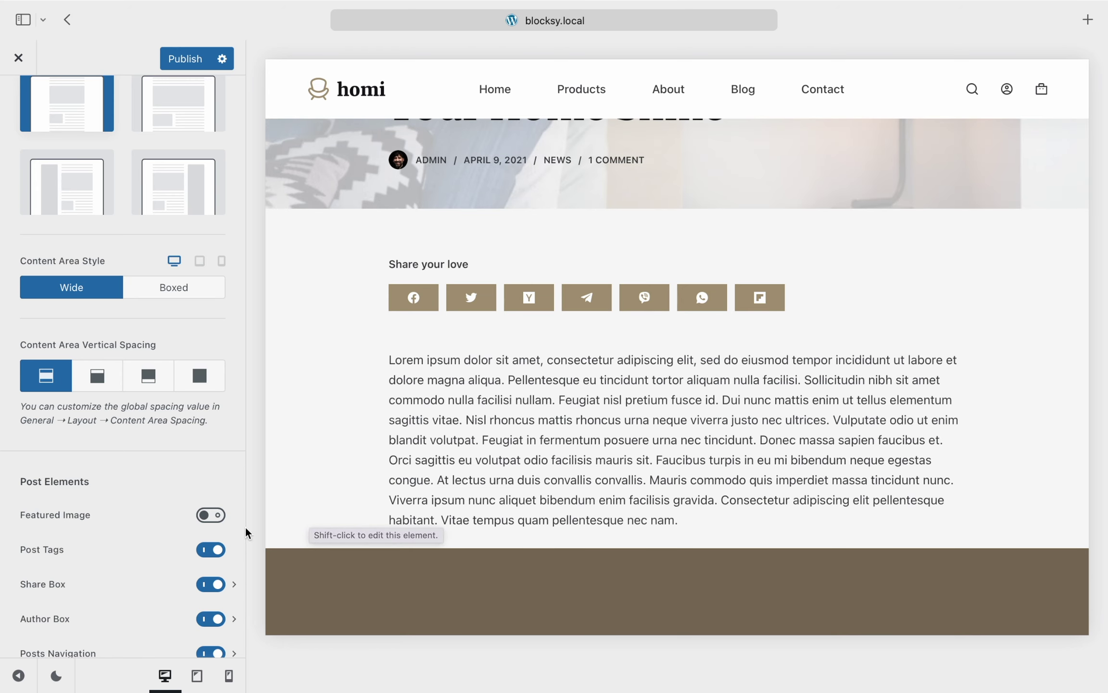
pyautogui.click(213, 517)
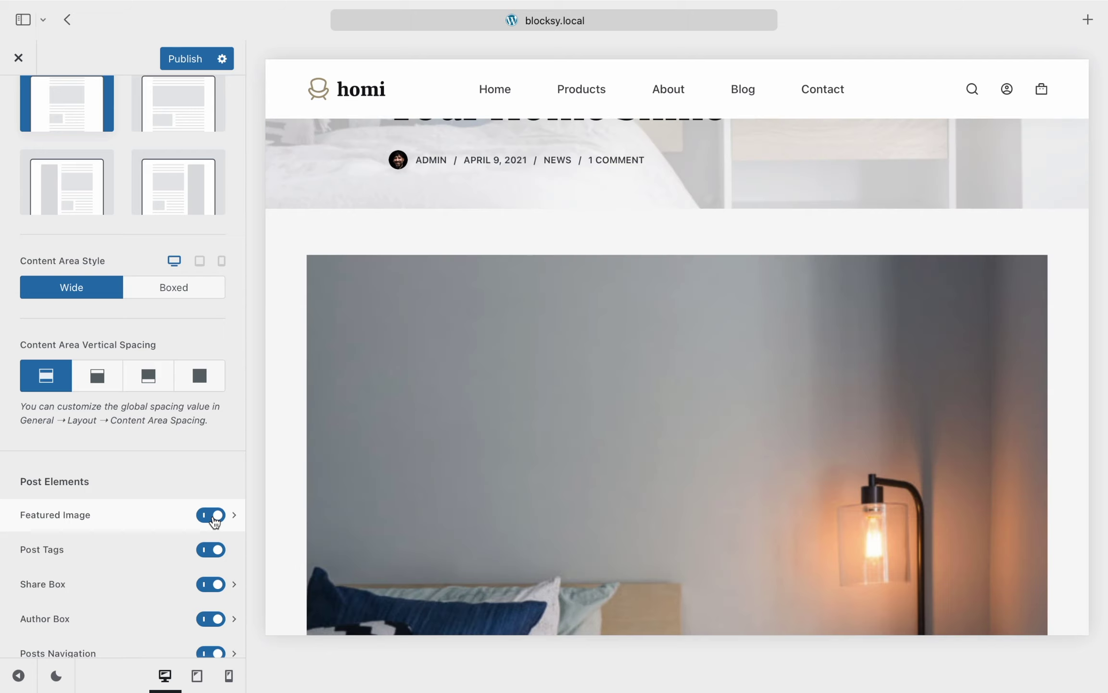
# Set the featured image's predefined ratio to 2/1, trying 16/9 first, and return to the Single Posts settings.
pyautogui.click(170, 522)
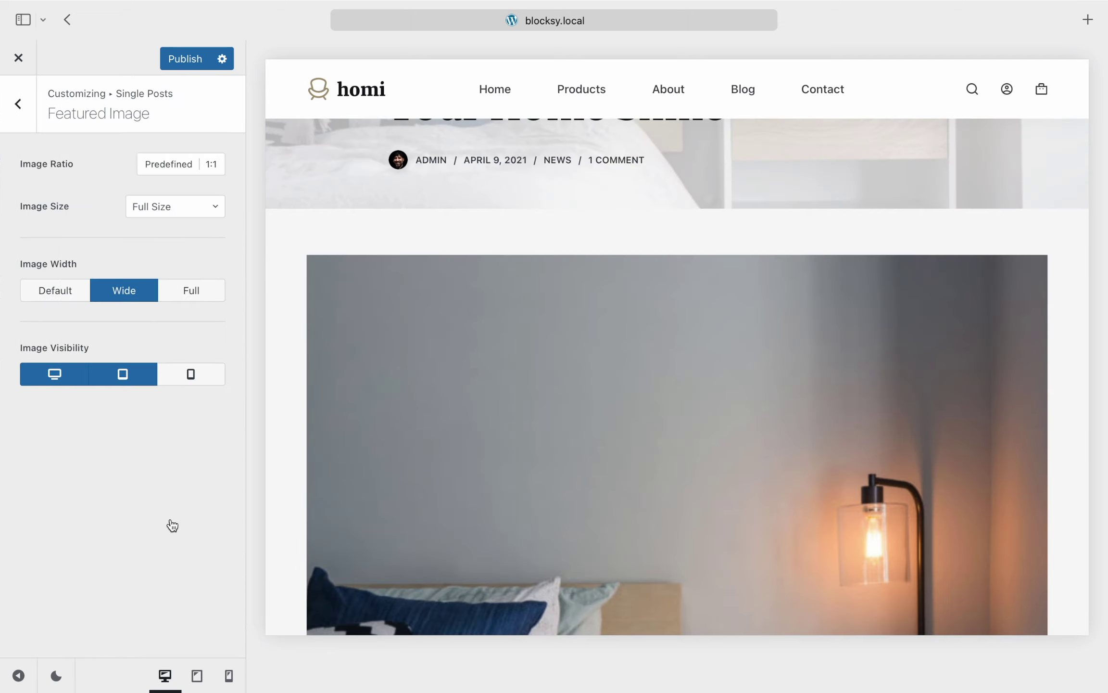
pyautogui.click(213, 177)
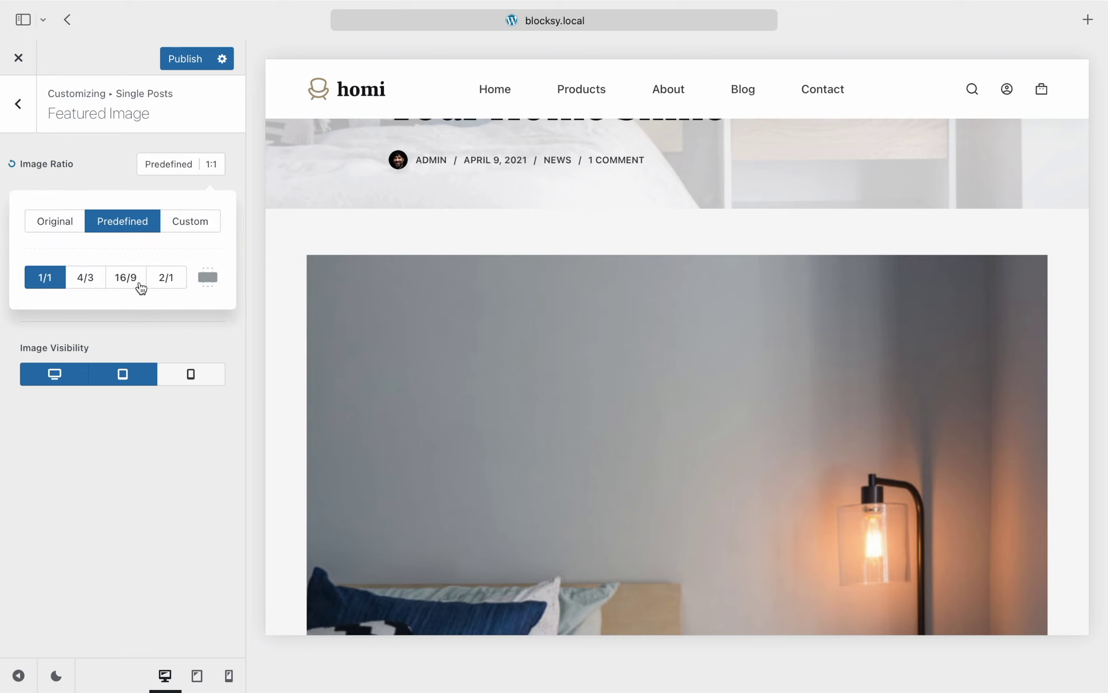
pyautogui.click(141, 287)
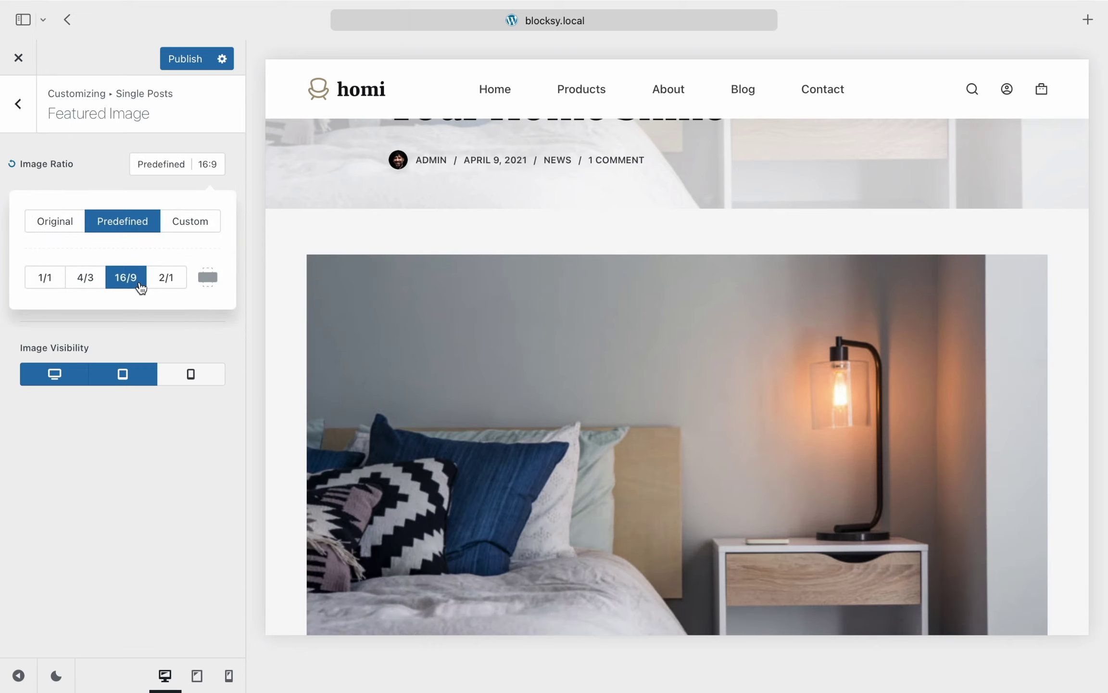
pyautogui.click(161, 287)
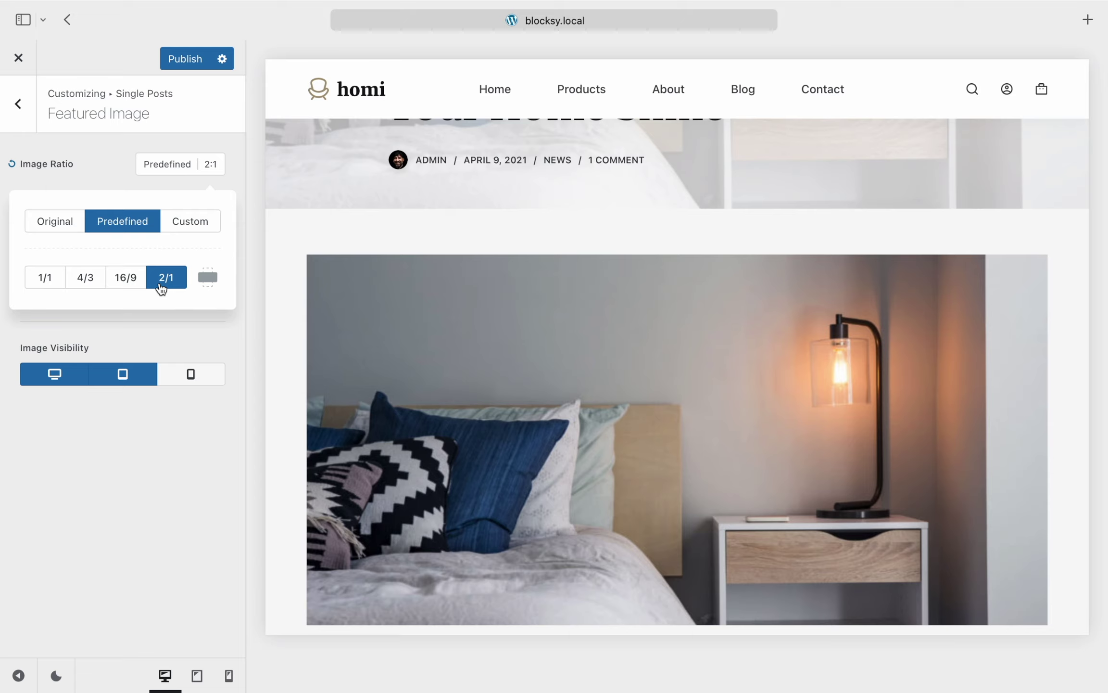
pyautogui.click(214, 177)
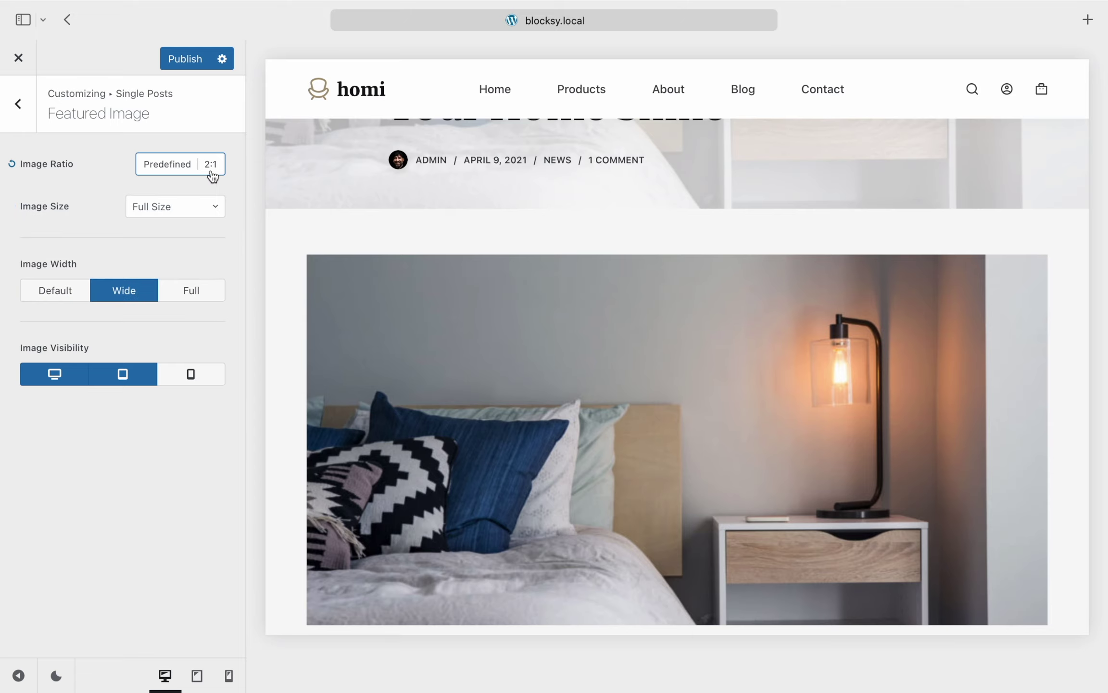
pyautogui.click(24, 118)
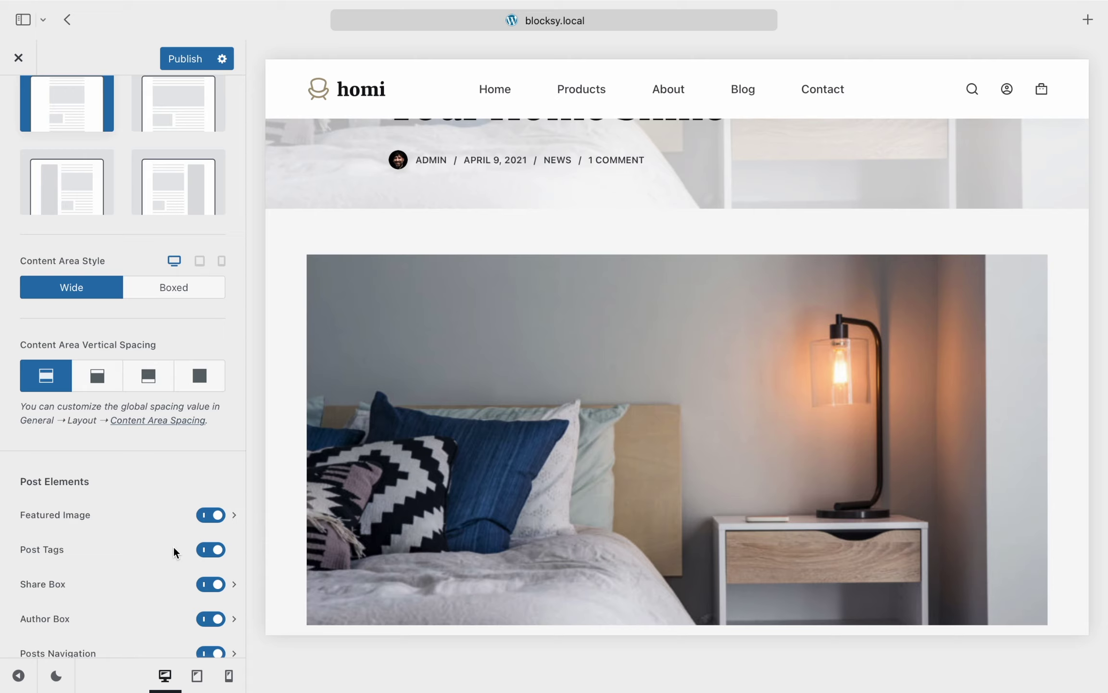
# Review the elements at the end of the post and open the Share Box settings.
pyautogui.scroll(-3, 174, 551)
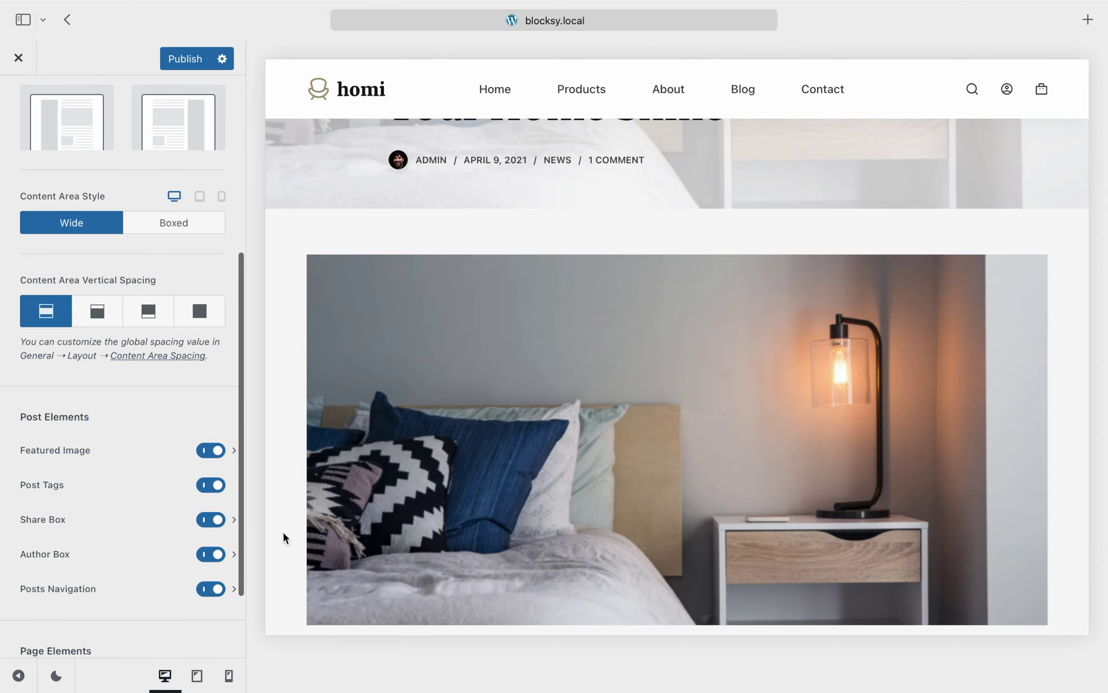
pyautogui.scroll(-15, 304, 538)
pyautogui.scroll(-10, 304, 540)
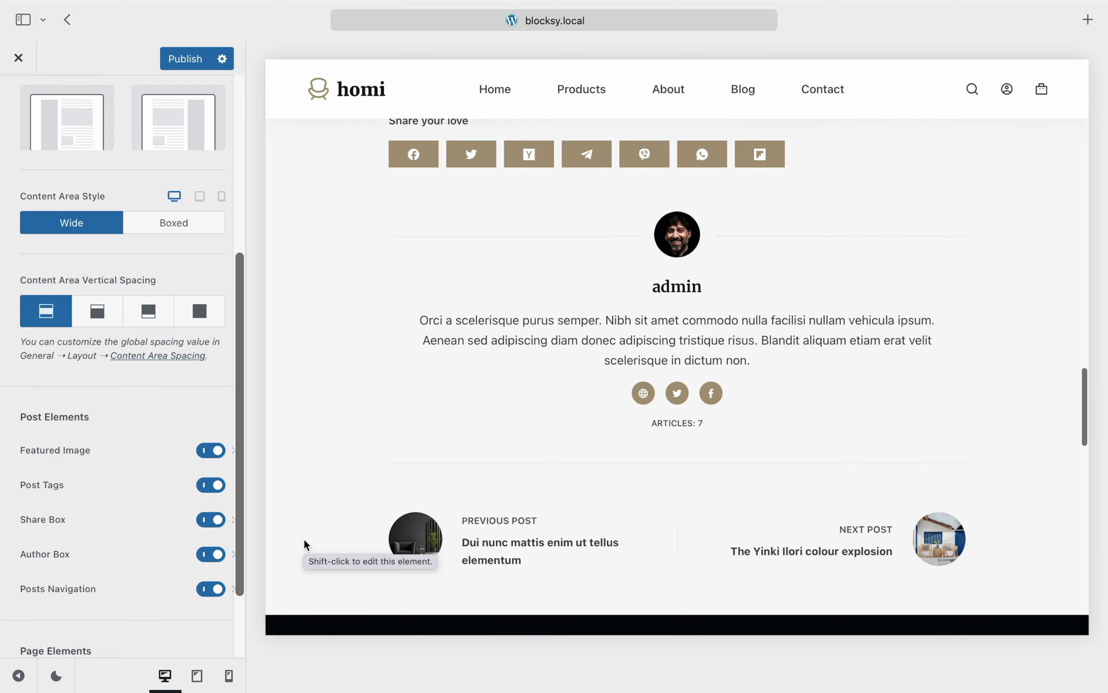
pyautogui.click(162, 526)
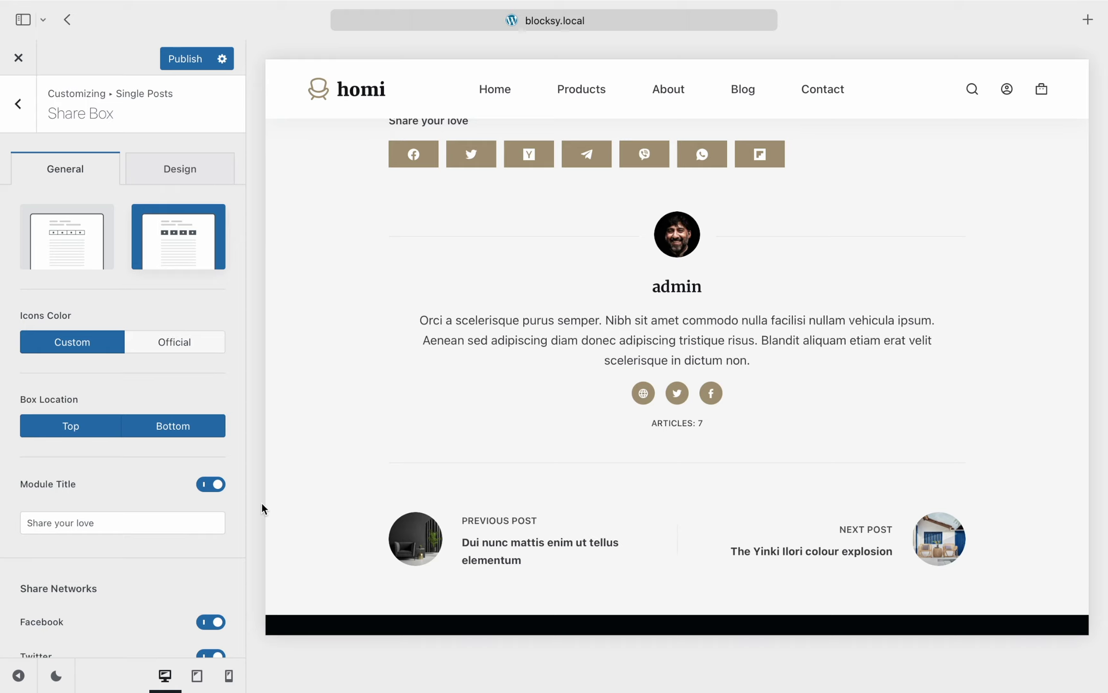
# Try the Type 1 share box style on the post and switch it back to Type 2.
pyautogui.scroll(1, 297, 509)
pyautogui.scroll(1, 297, 509)
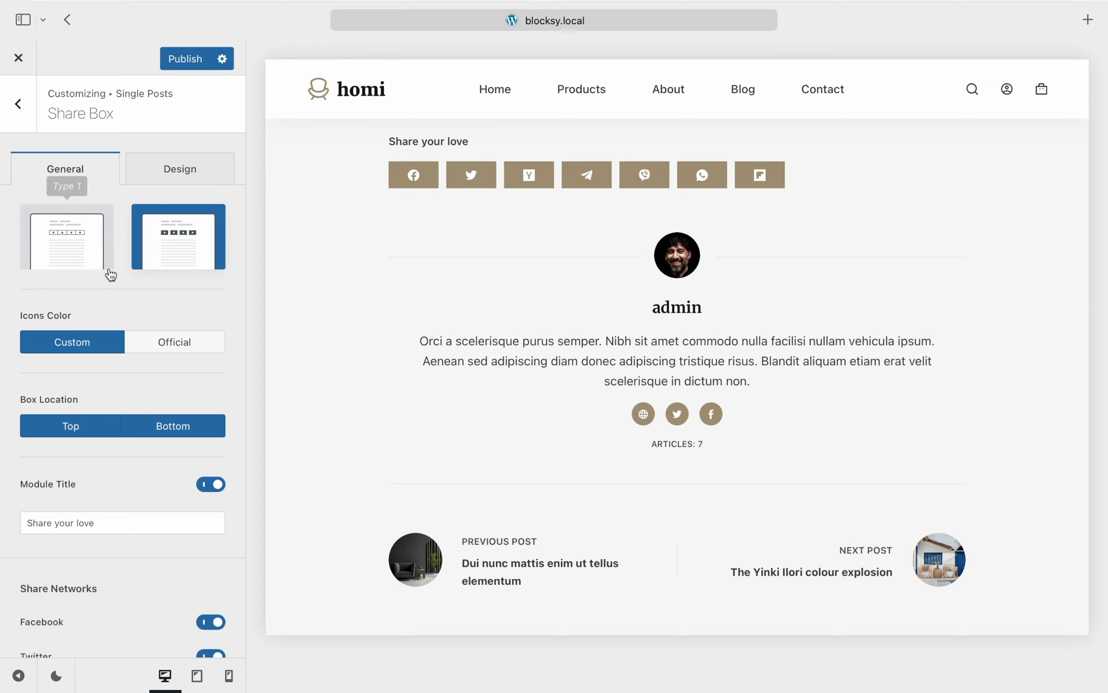
pyautogui.click(109, 274)
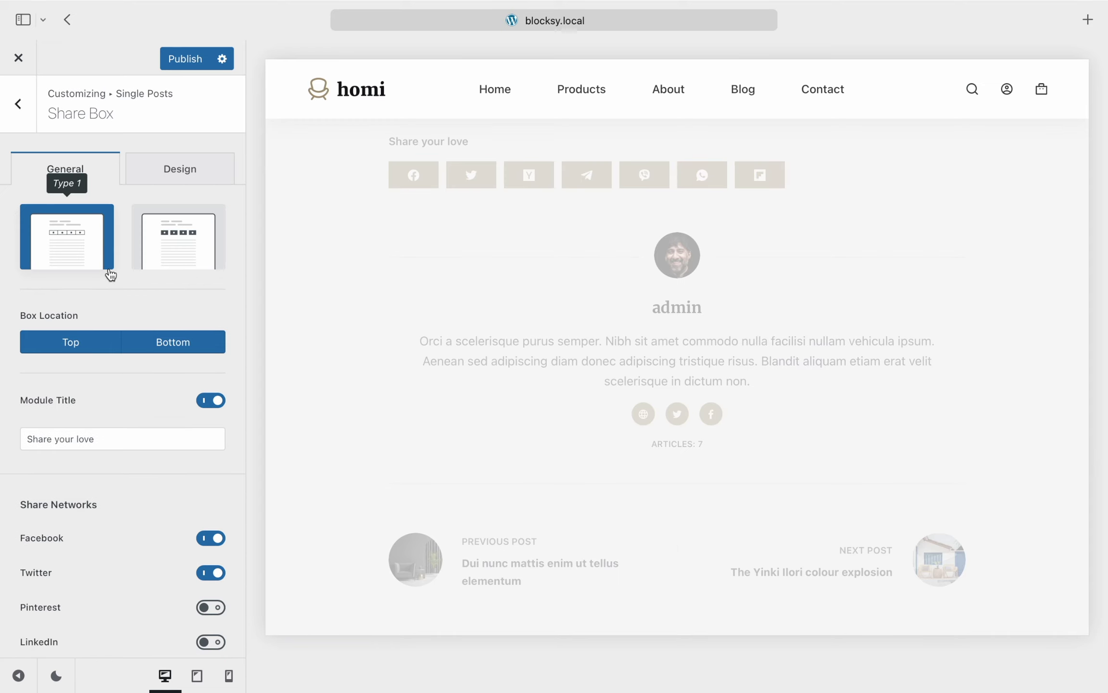
pyautogui.click(207, 269)
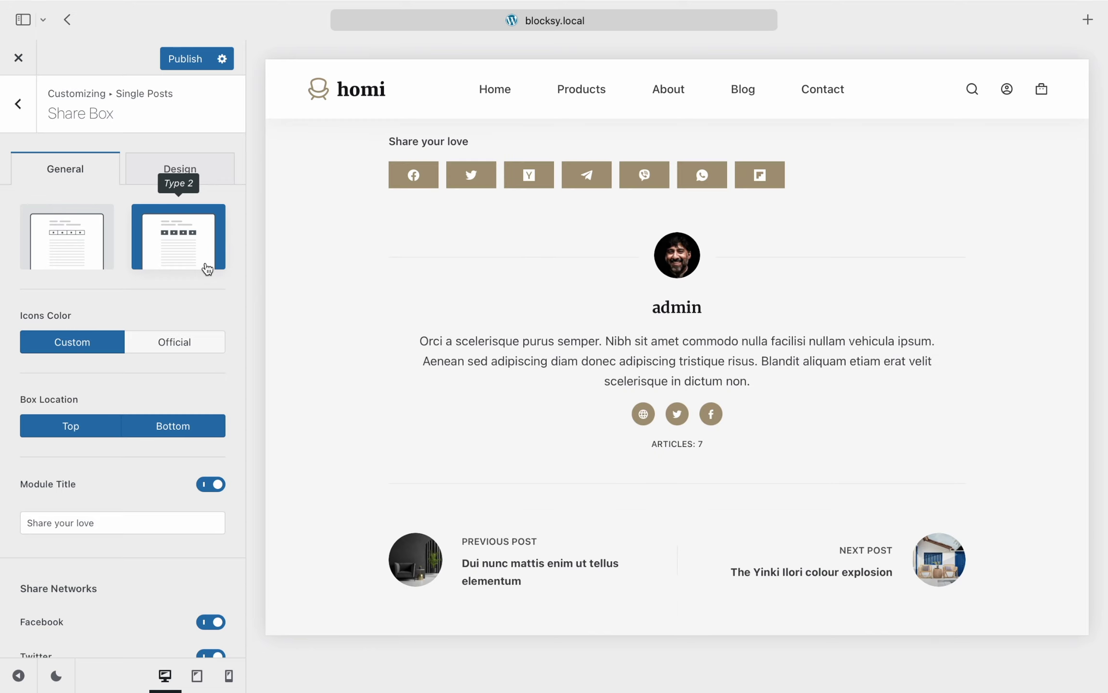
# Review the Share Box's icon color, box location, module title and share network settings, and return to the Single Posts settings.
pyautogui.scroll(-2, 230, 336)
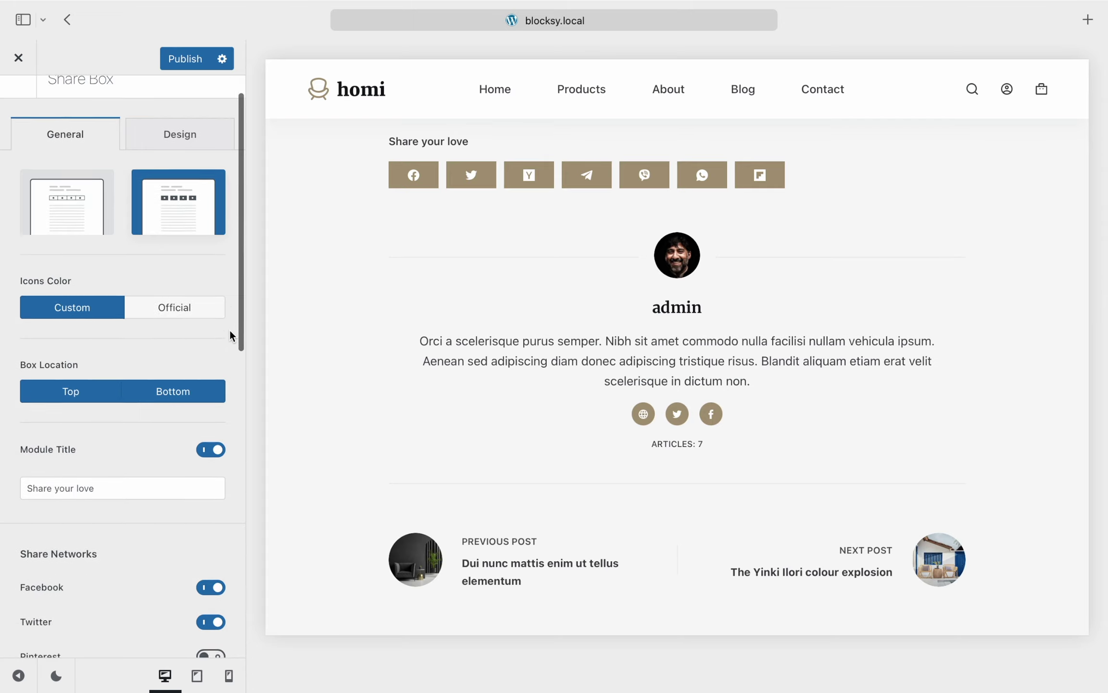
pyautogui.scroll(-1, 230, 335)
pyautogui.click(127, 379)
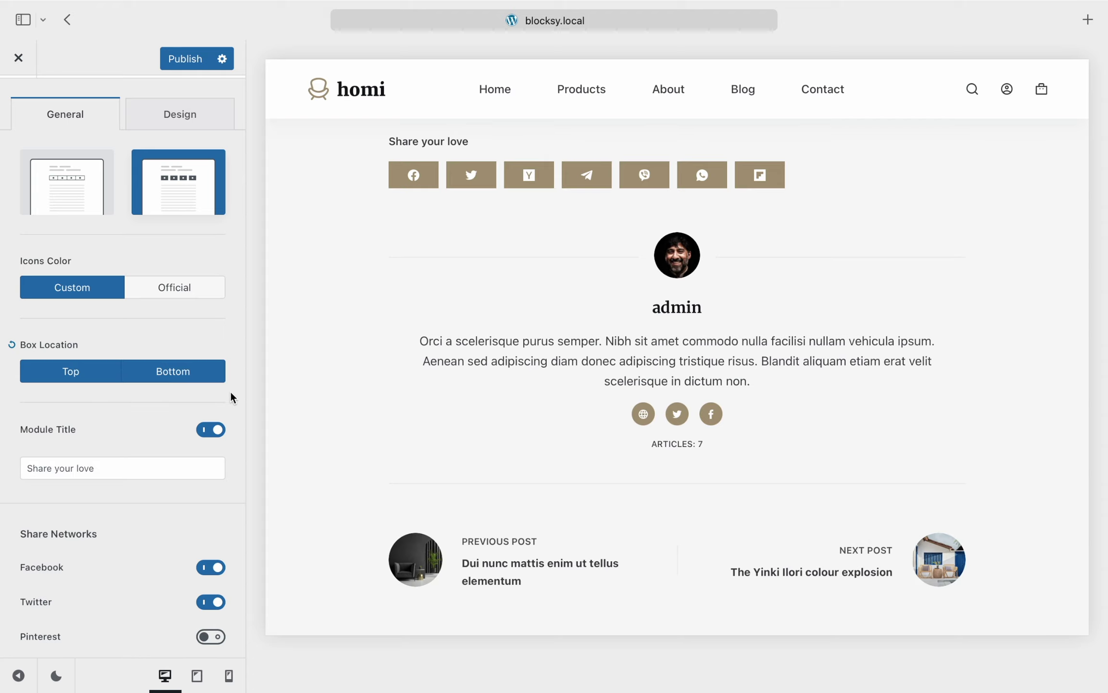
pyautogui.scroll(2, 231, 396)
pyautogui.press('Escape')
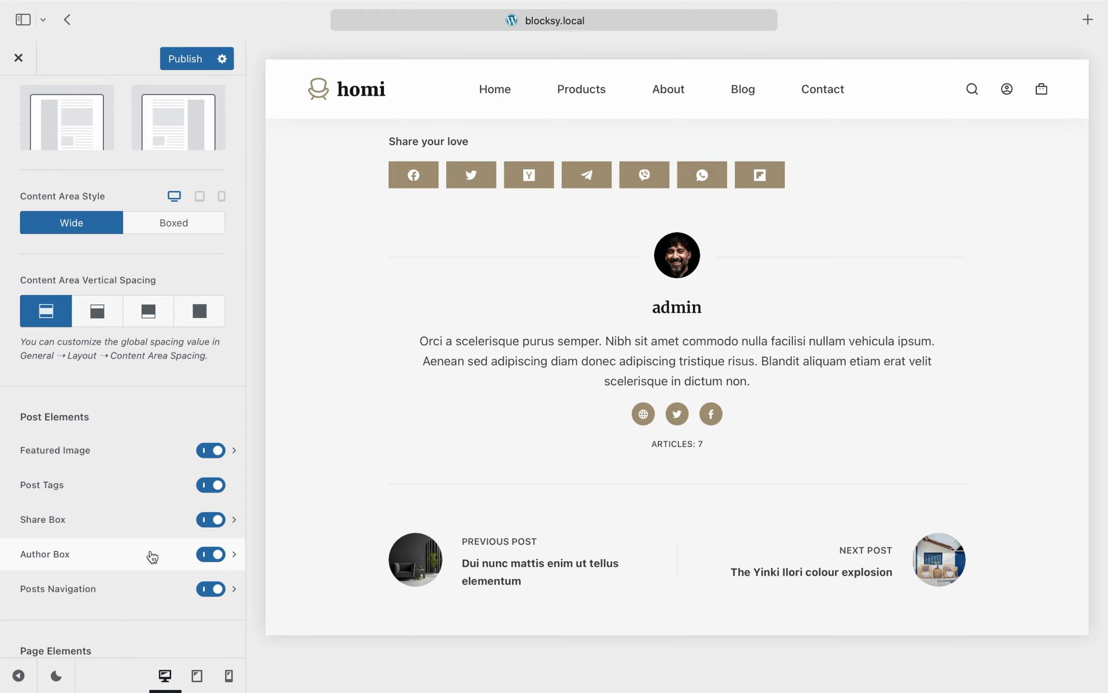
# Review the general settings of the Author Box and Posts Navigation elements, and return to the Single Posts settings.
pyautogui.click(152, 557)
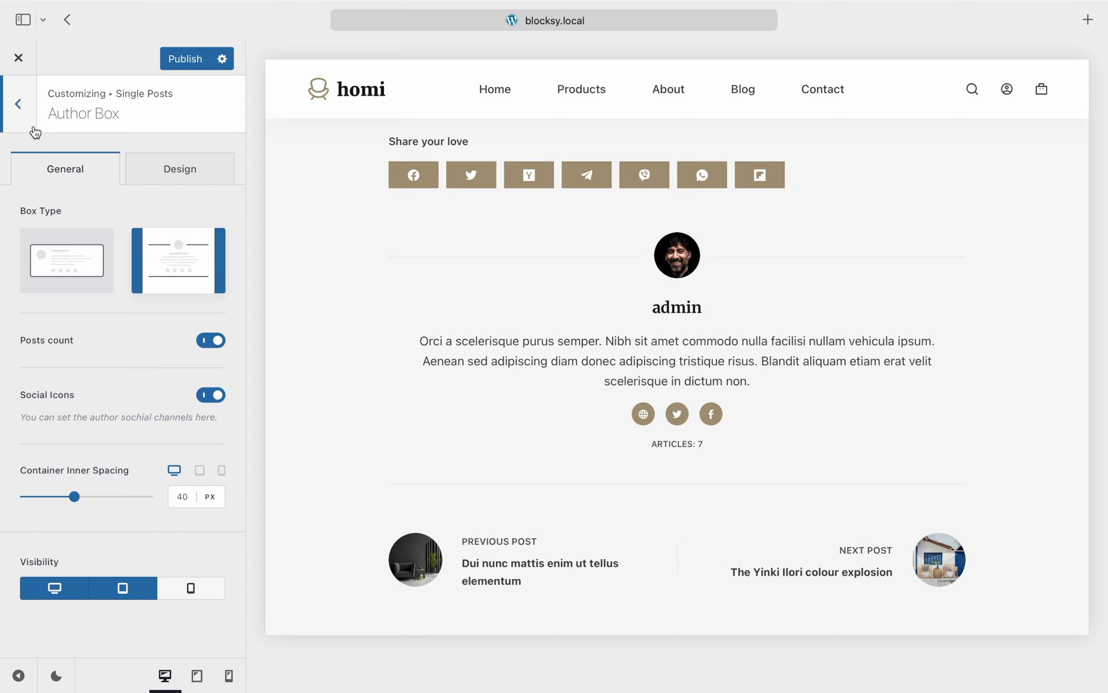
pyautogui.click(33, 128)
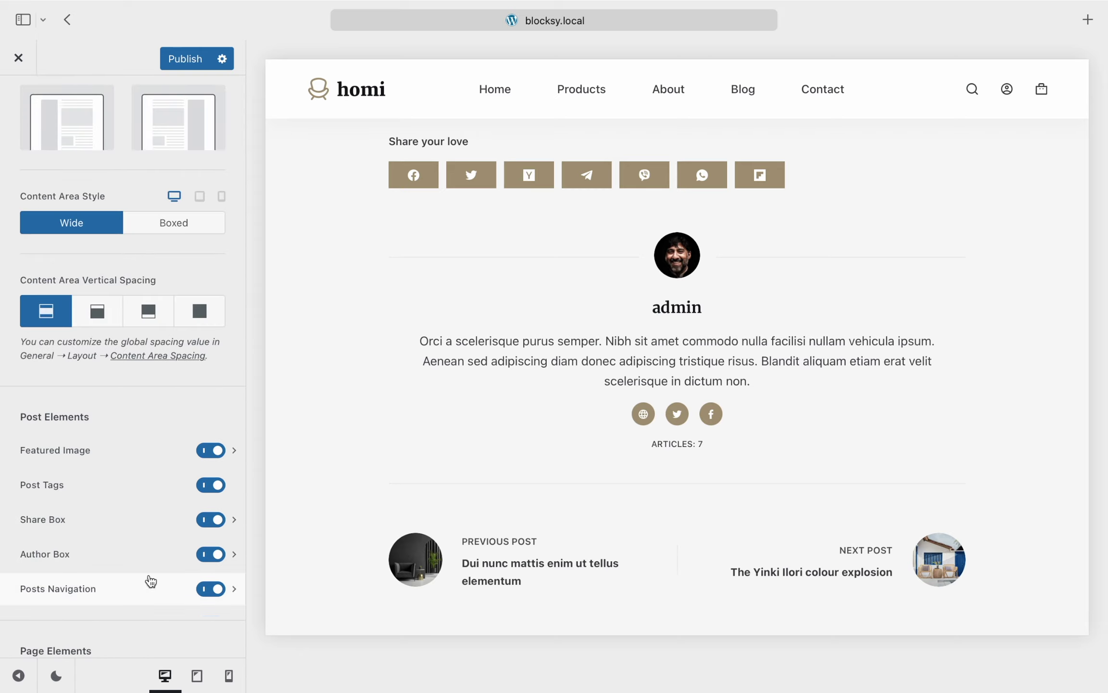
pyautogui.click(152, 583)
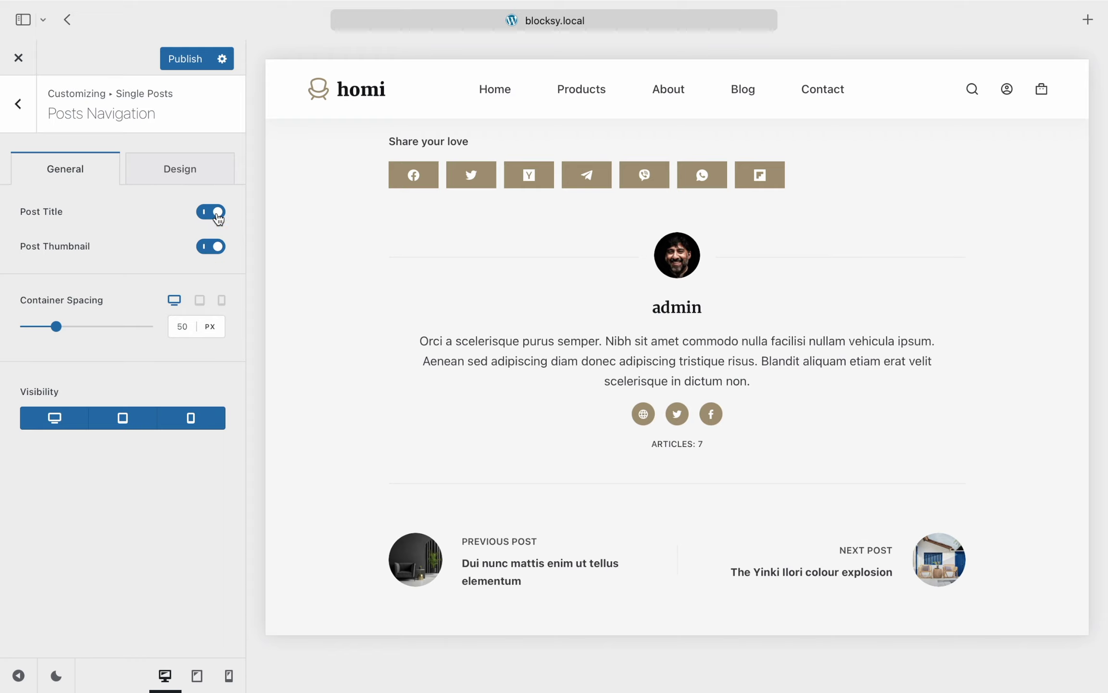
pyautogui.click(18, 103)
# Examine the page elements in the Single Posts settings and the Related Posts section in the post preview.
pyautogui.scroll(-3, 143, 443)
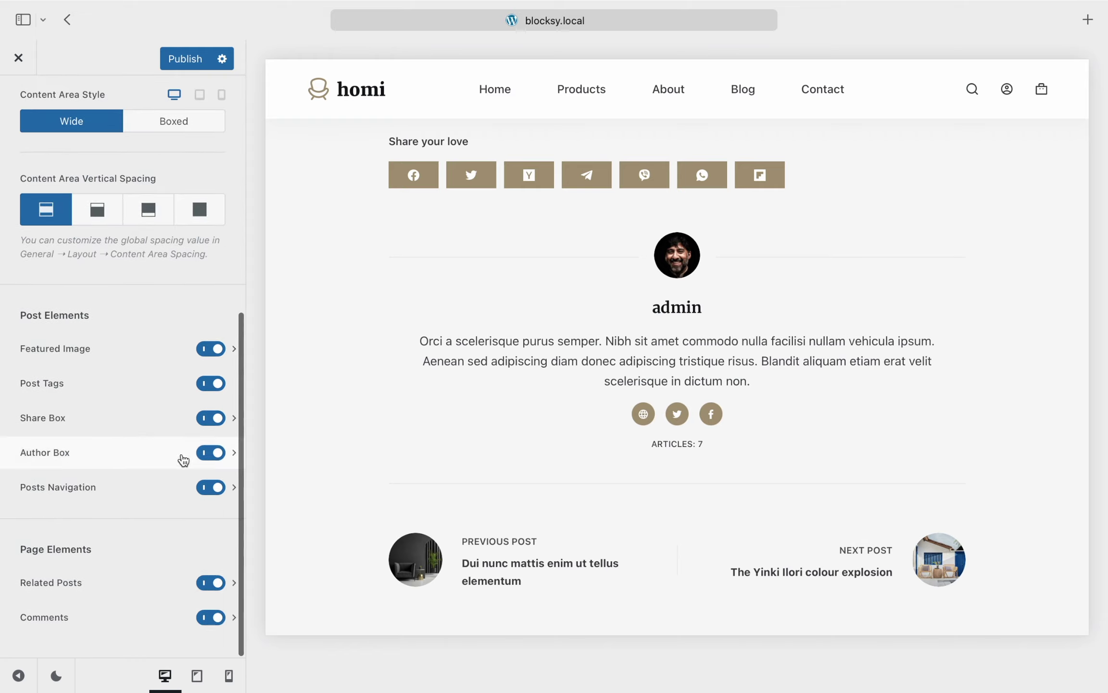
pyautogui.scroll(-3, 319, 498)
pyautogui.scroll(-8, 320, 498)
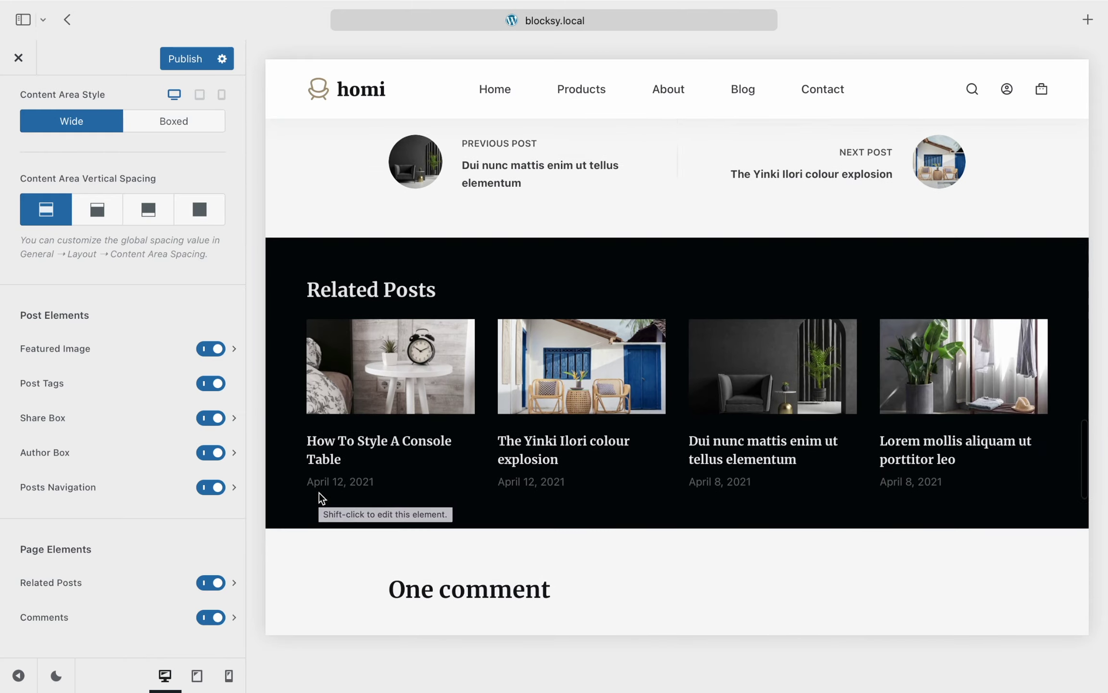
pyautogui.scroll(1, 320, 497)
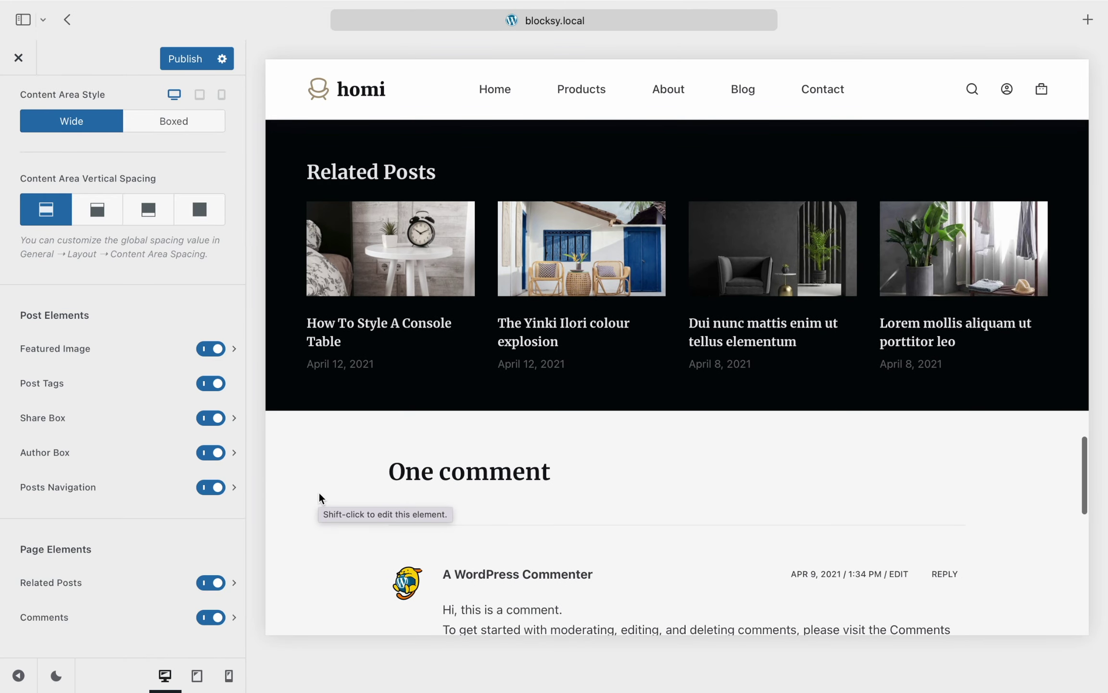
# Open the Related Posts settings and check the Related Criteria options, keeping Category selected.
pyautogui.click(161, 584)
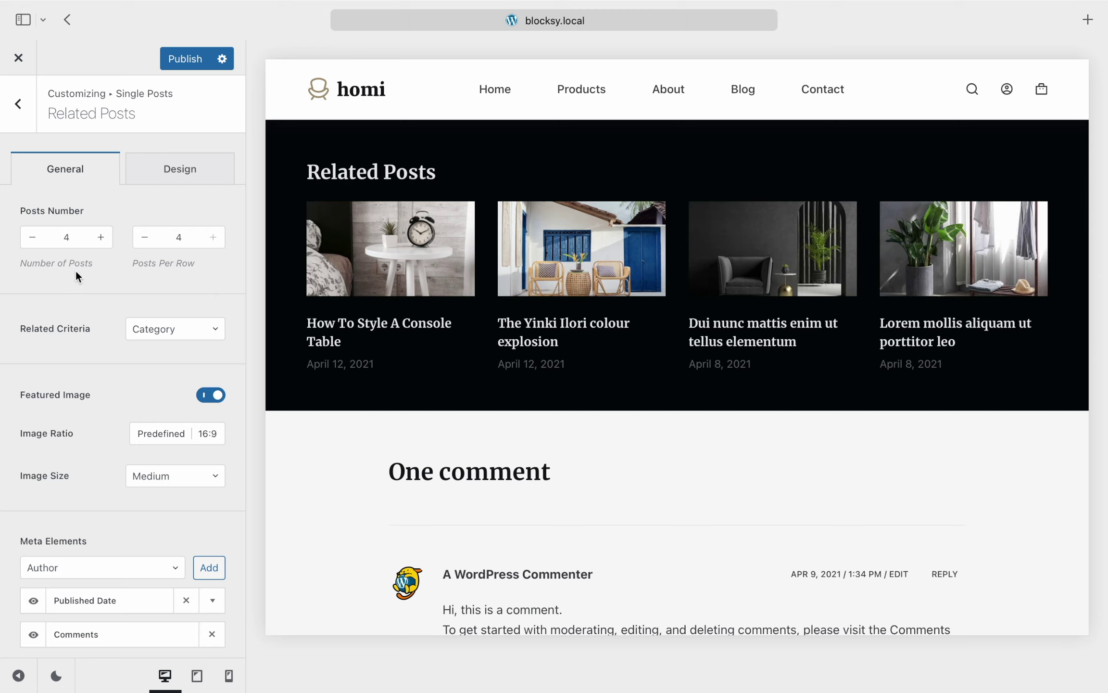
pyautogui.click(210, 329)
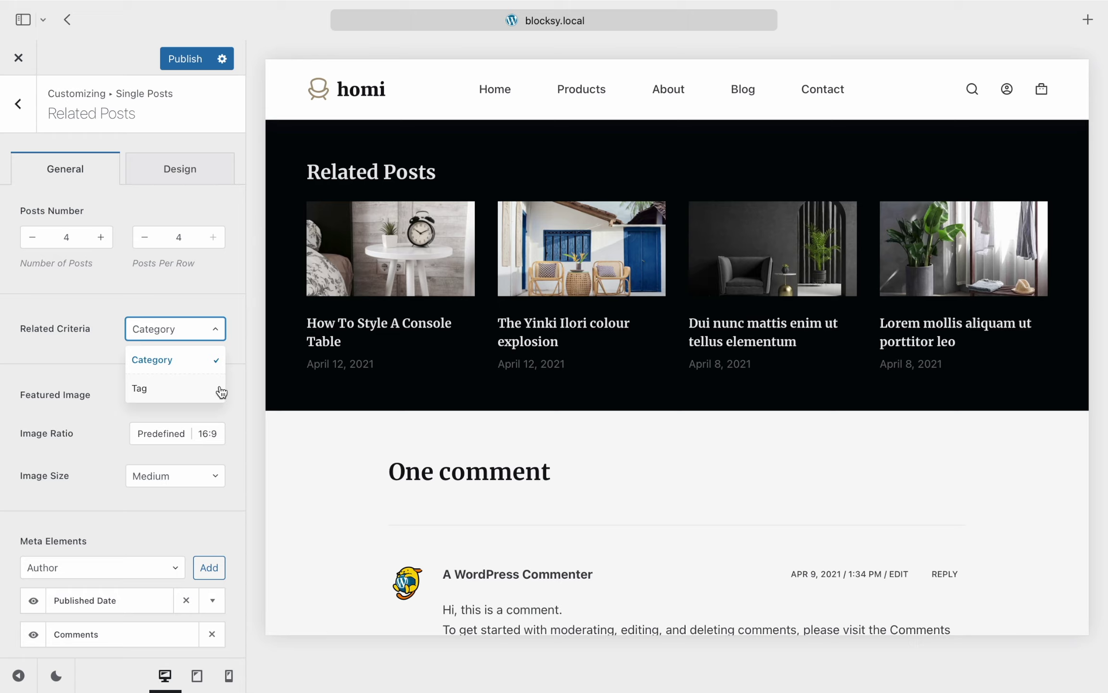
pyautogui.click(220, 338)
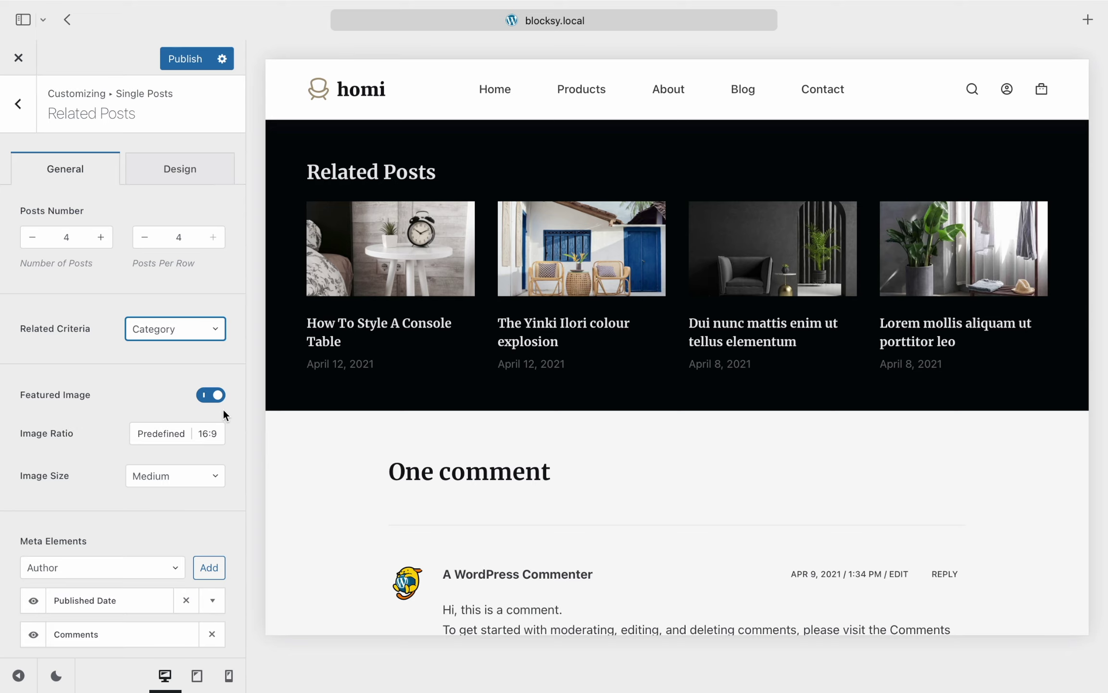
# Try the Contained module placement for the related posts and switch it back to Separated.
pyautogui.scroll(-5, 223, 408)
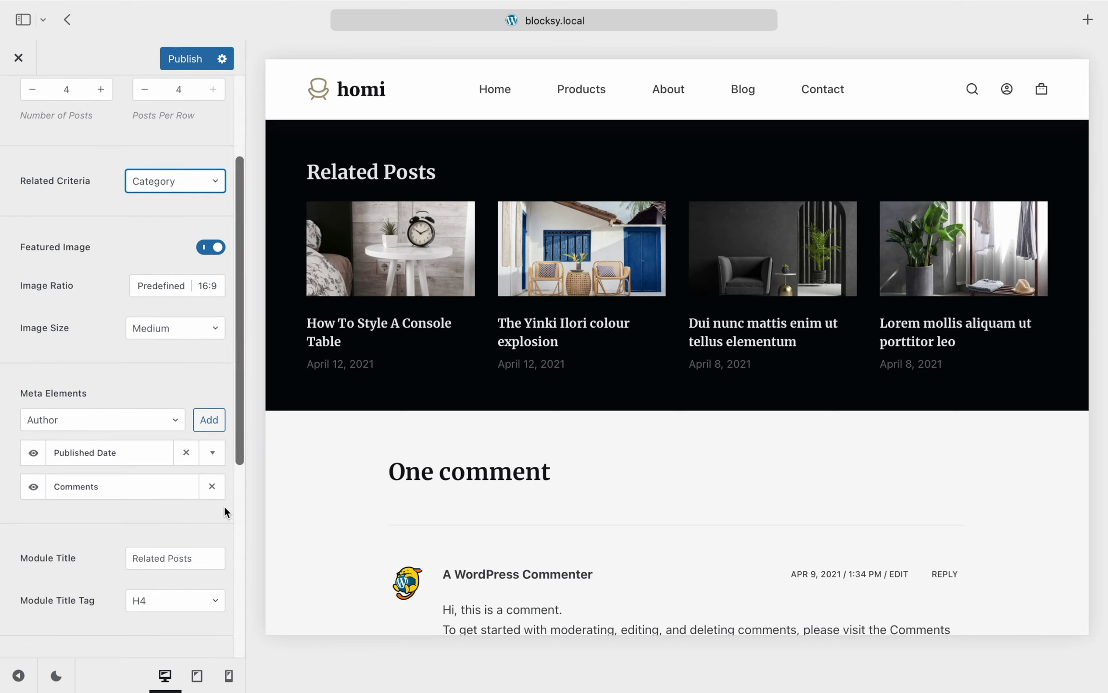
pyautogui.scroll(-4, 224, 510)
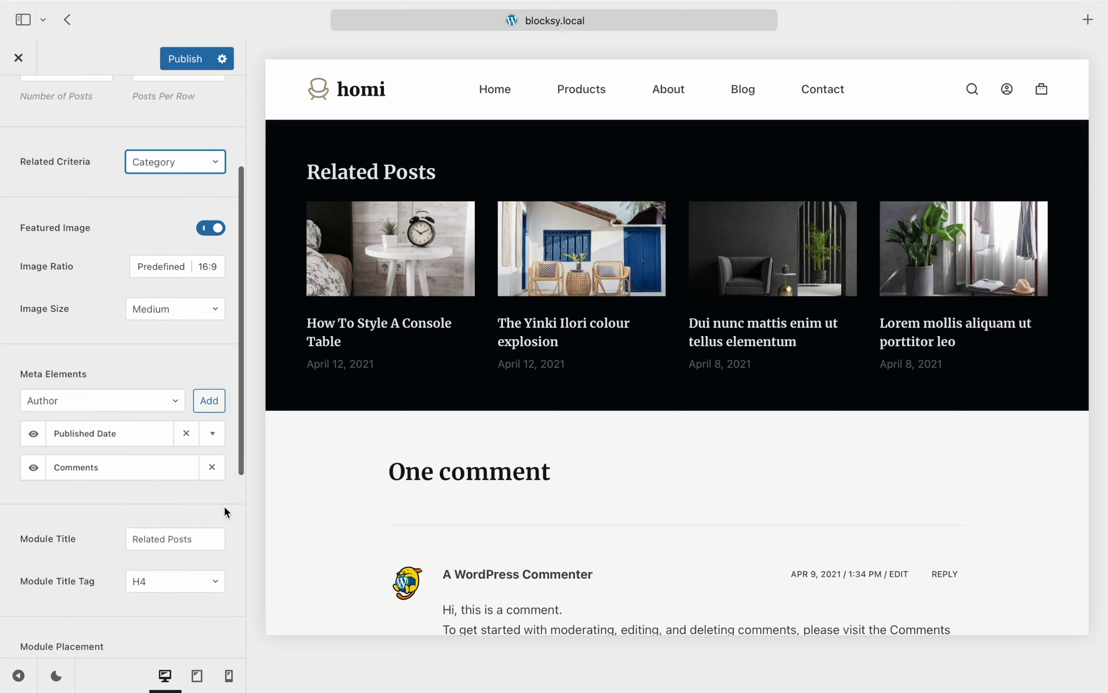
pyautogui.scroll(-3, 224, 510)
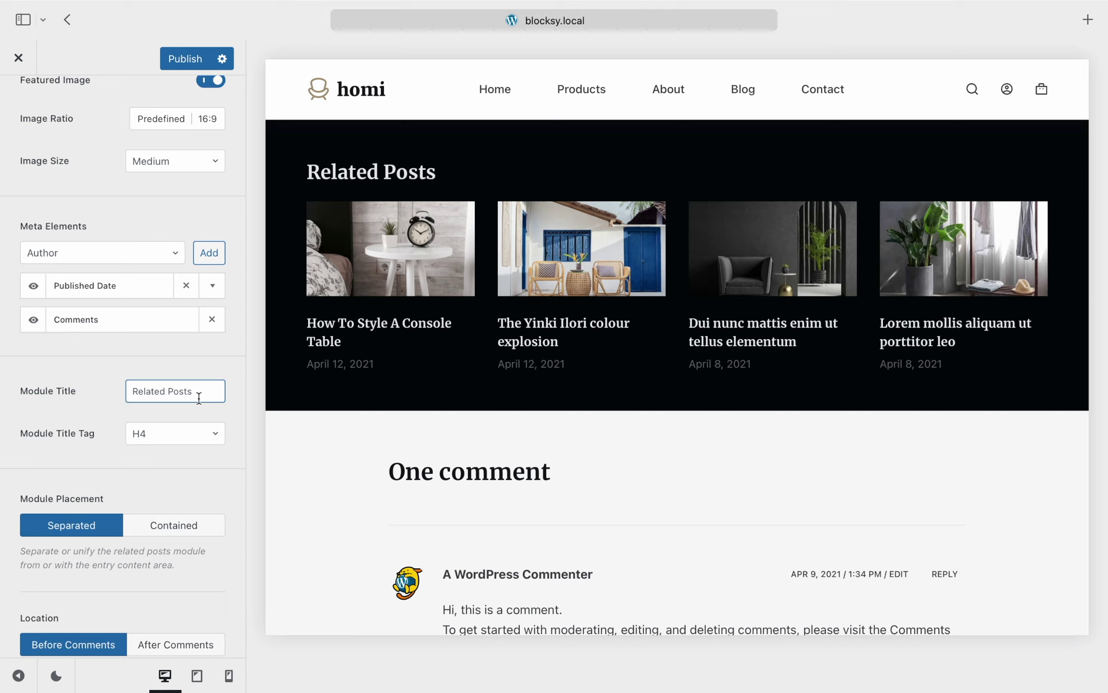
pyautogui.click(196, 537)
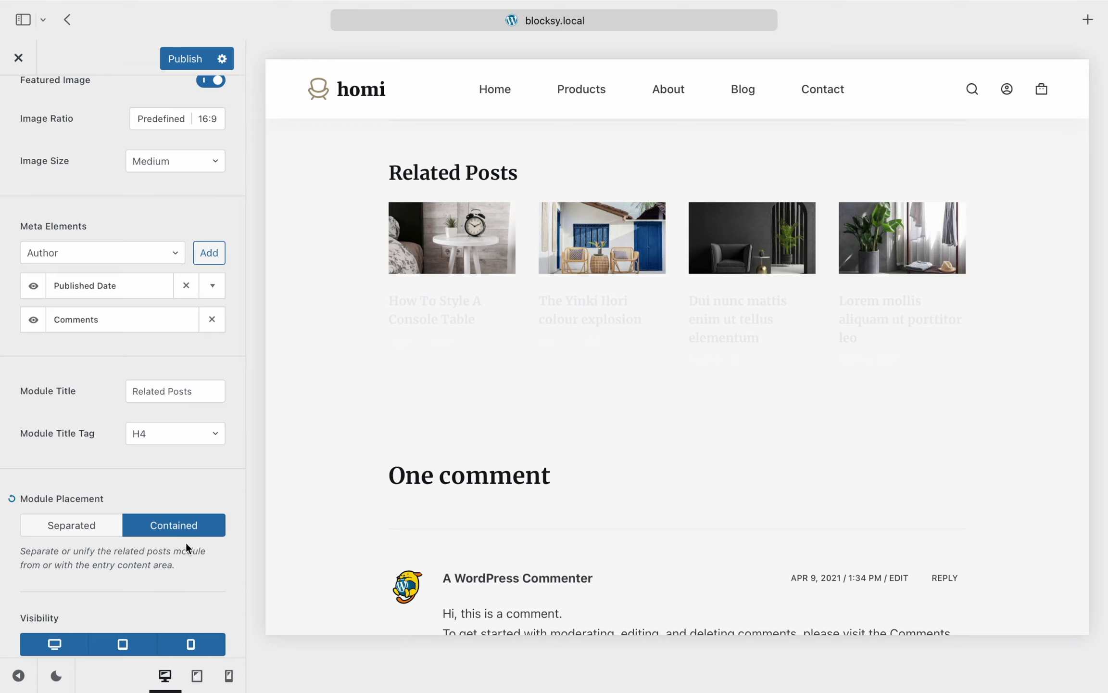
pyautogui.click(112, 537)
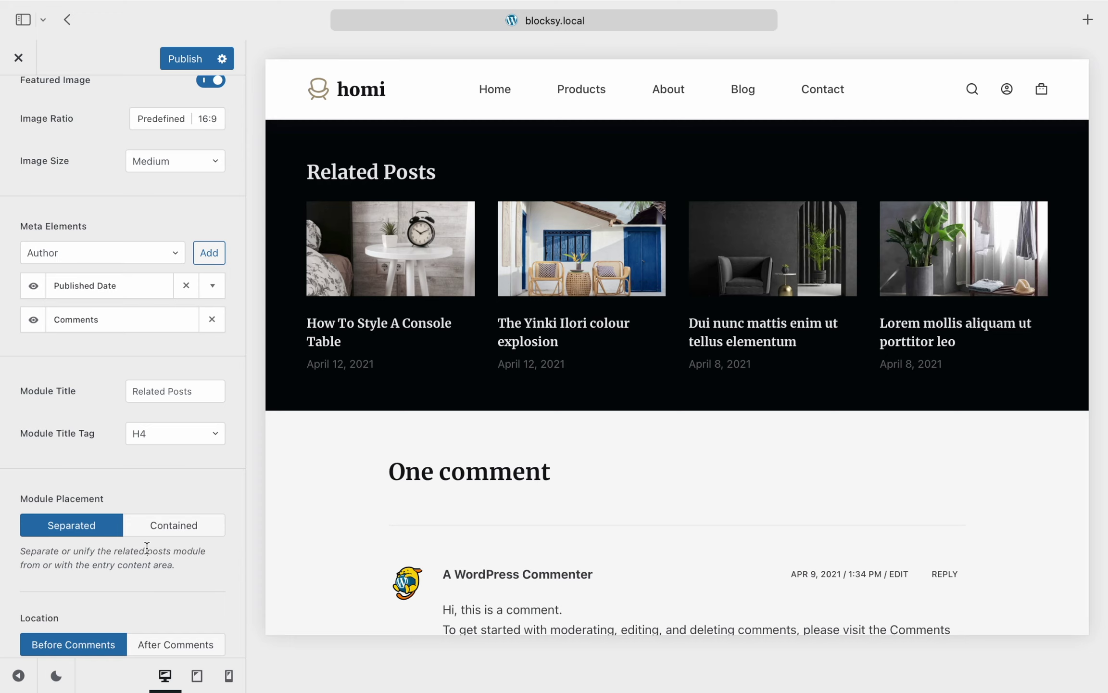
# Review the related posts' location, container structure and visibility settings, and return to the Single Posts settings.
pyautogui.scroll(-5, 147, 548)
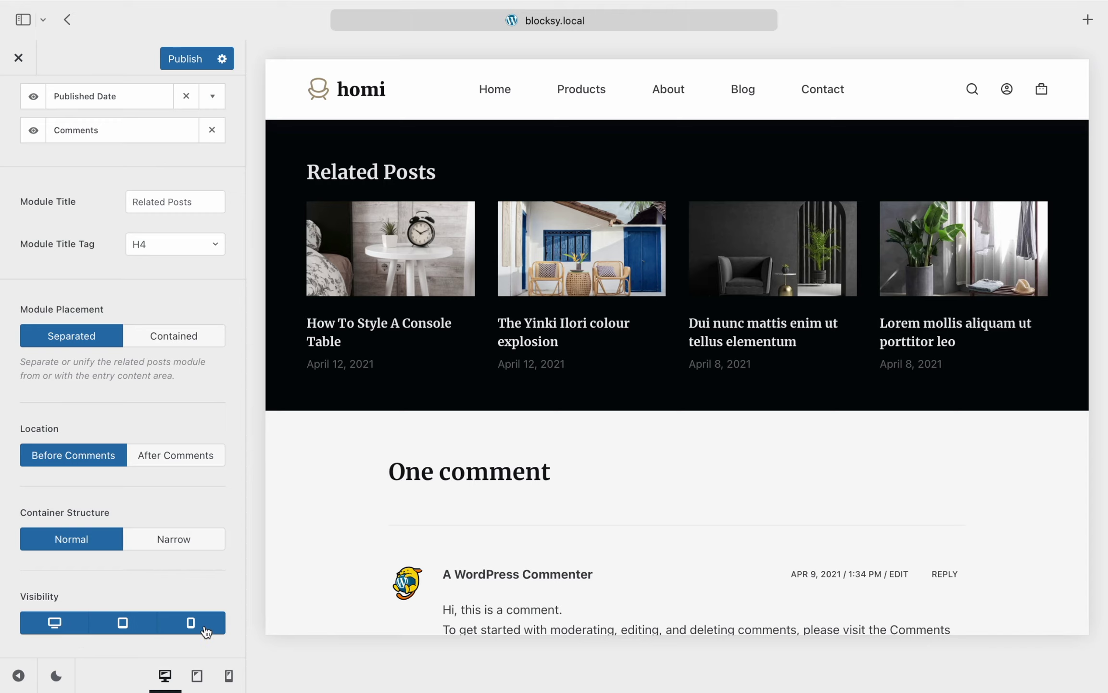
pyautogui.scroll(10, 217, 462)
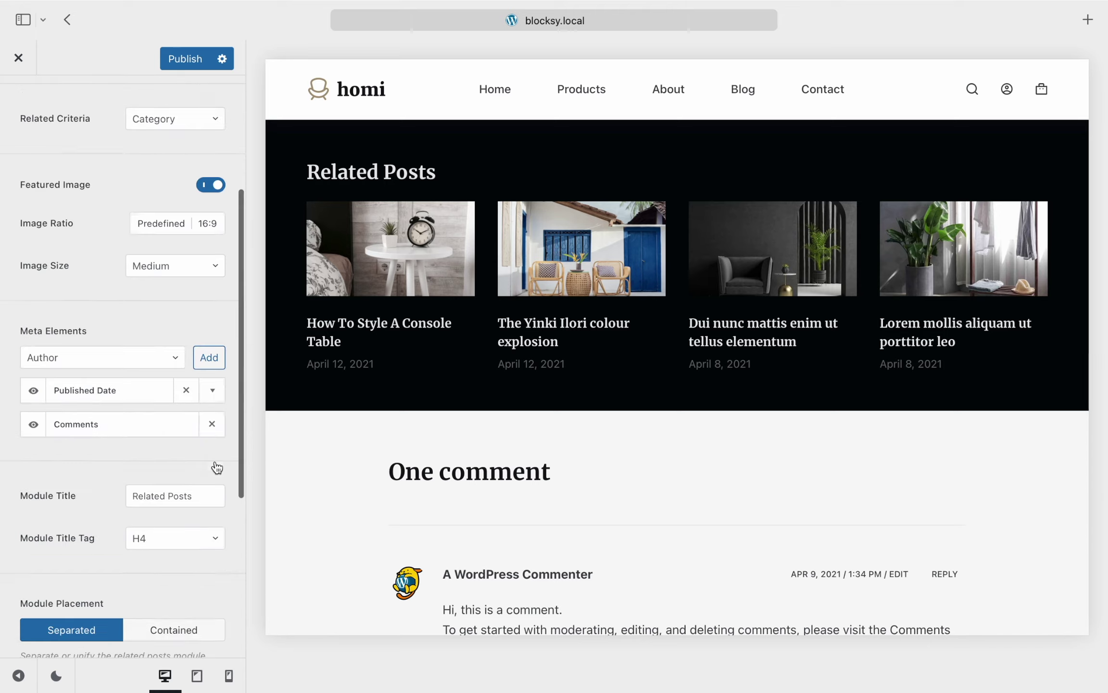
pyautogui.click(18, 91)
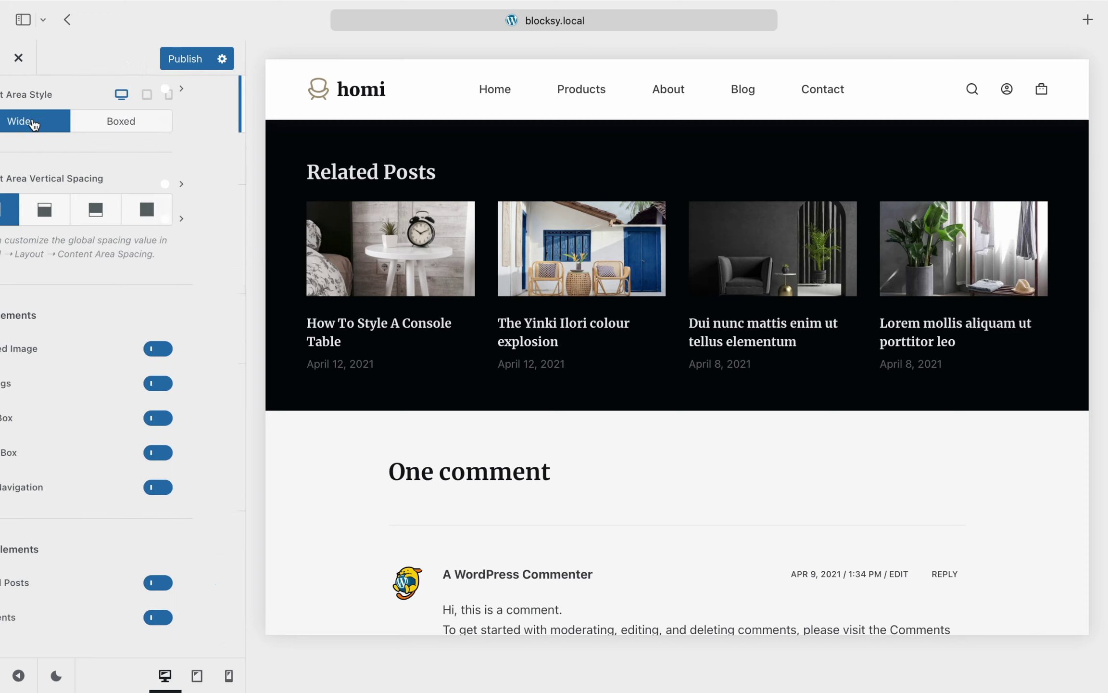
# Review the comments section in the post preview and open the Comments settings.
pyautogui.scroll(-7, 304, 431)
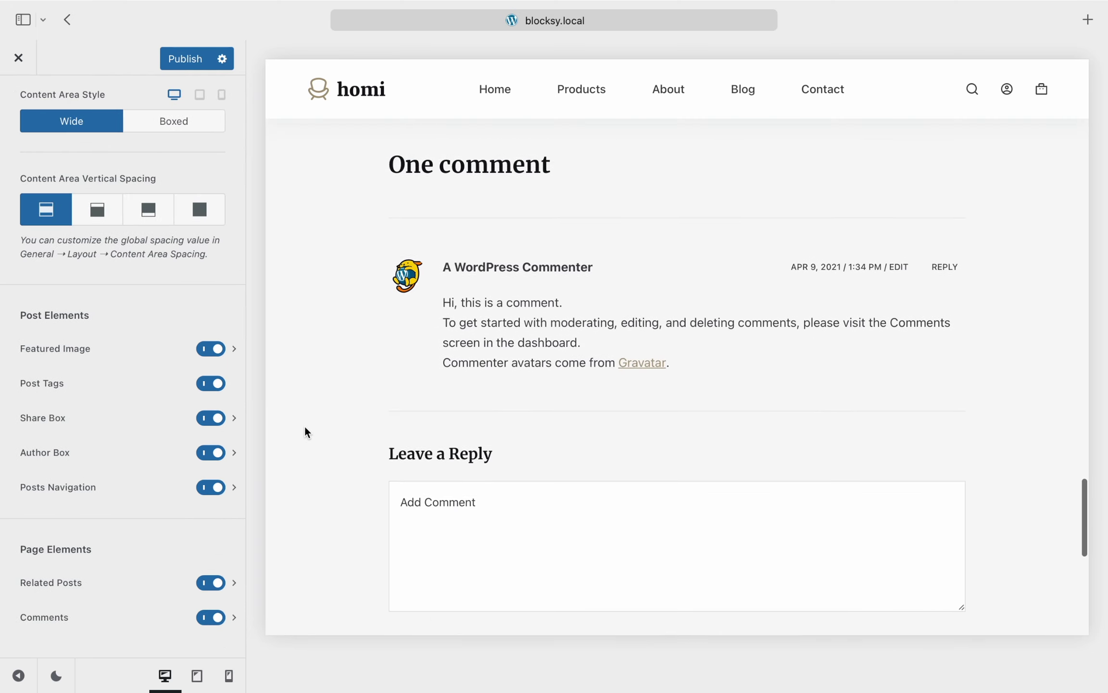
pyautogui.click(112, 628)
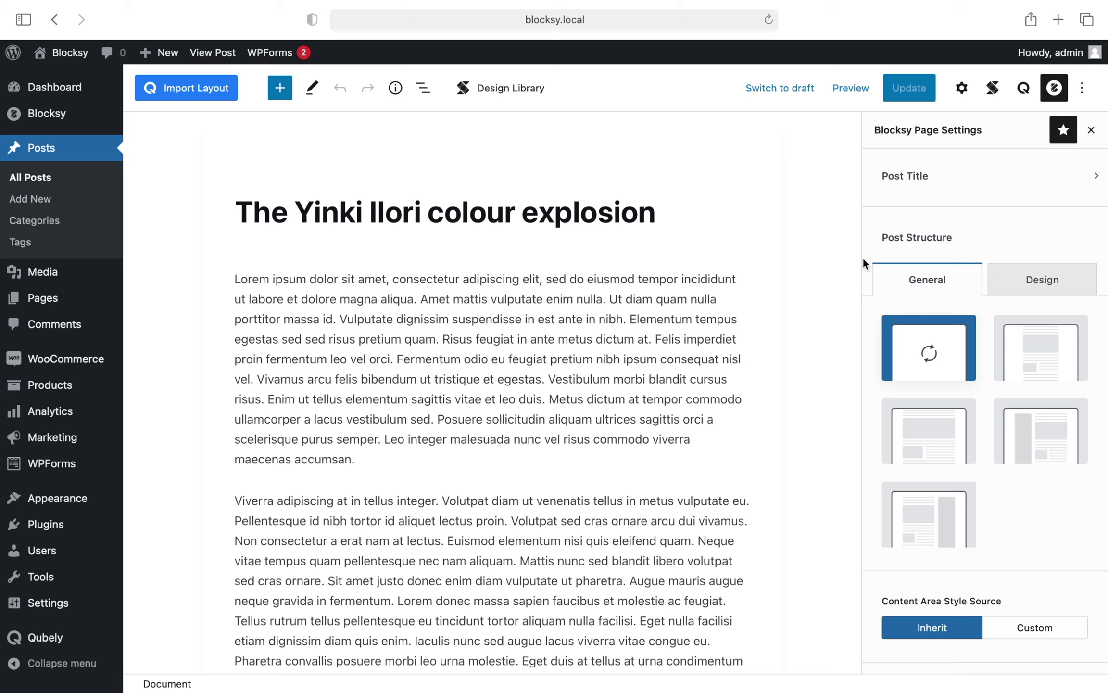
# Examine the Blocksy Page Settings of the post "The Yinki Ilori colour explosion", from post structure to the post and page element options.
pyautogui.scroll(-5, 864, 258)
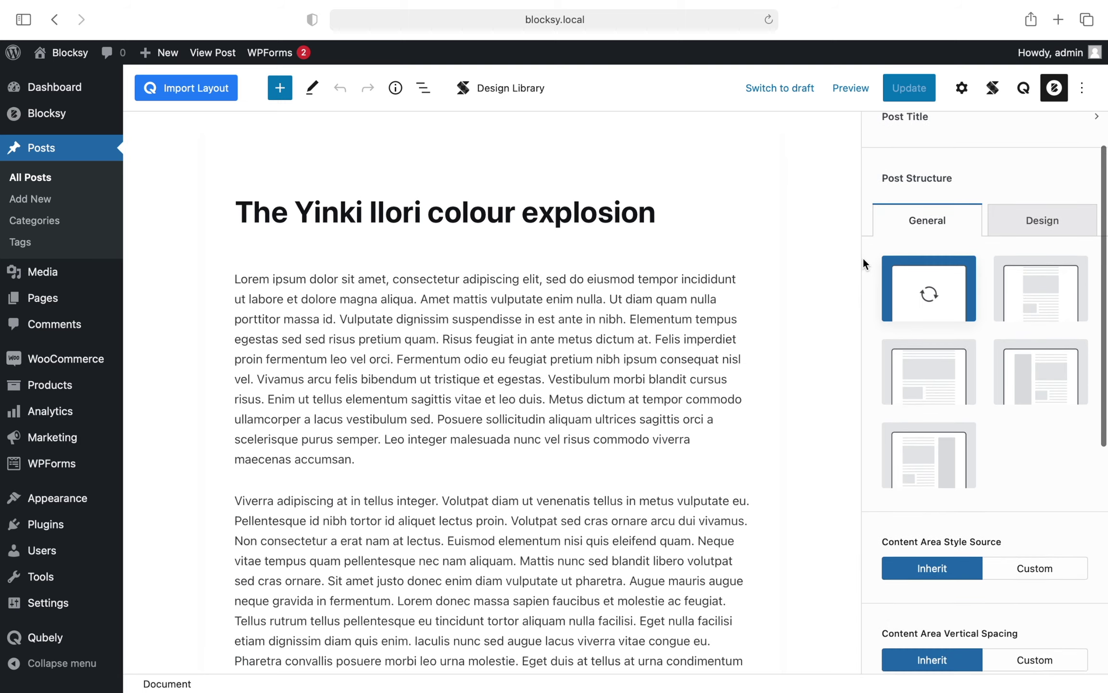
pyautogui.scroll(-5, 864, 258)
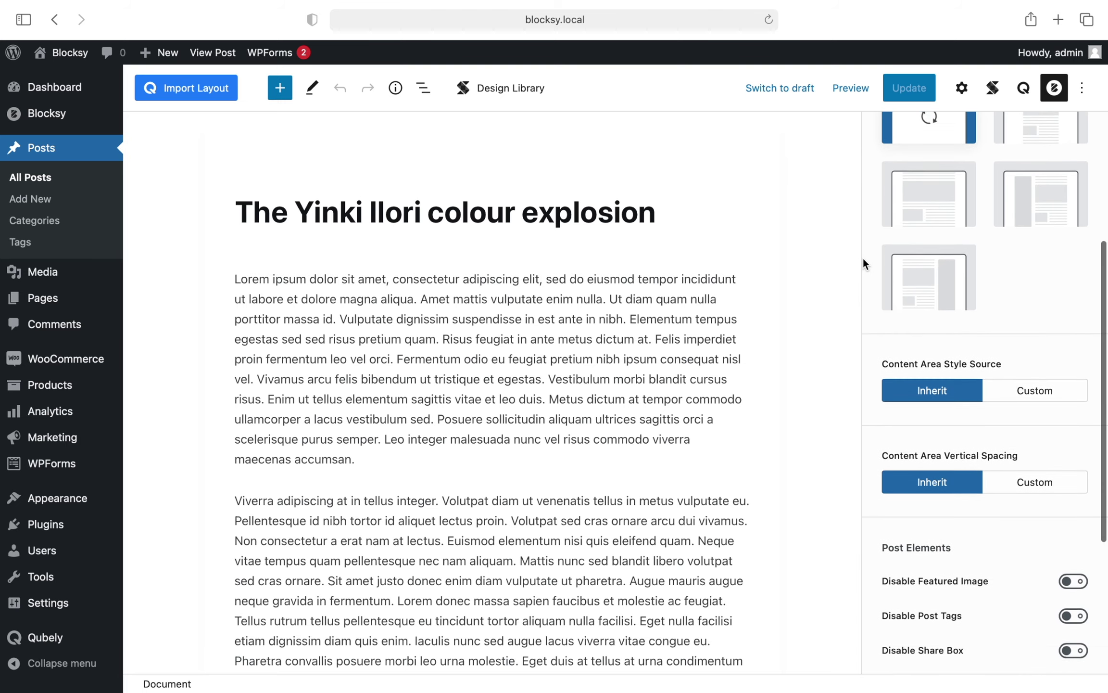
pyautogui.scroll(-6, 864, 257)
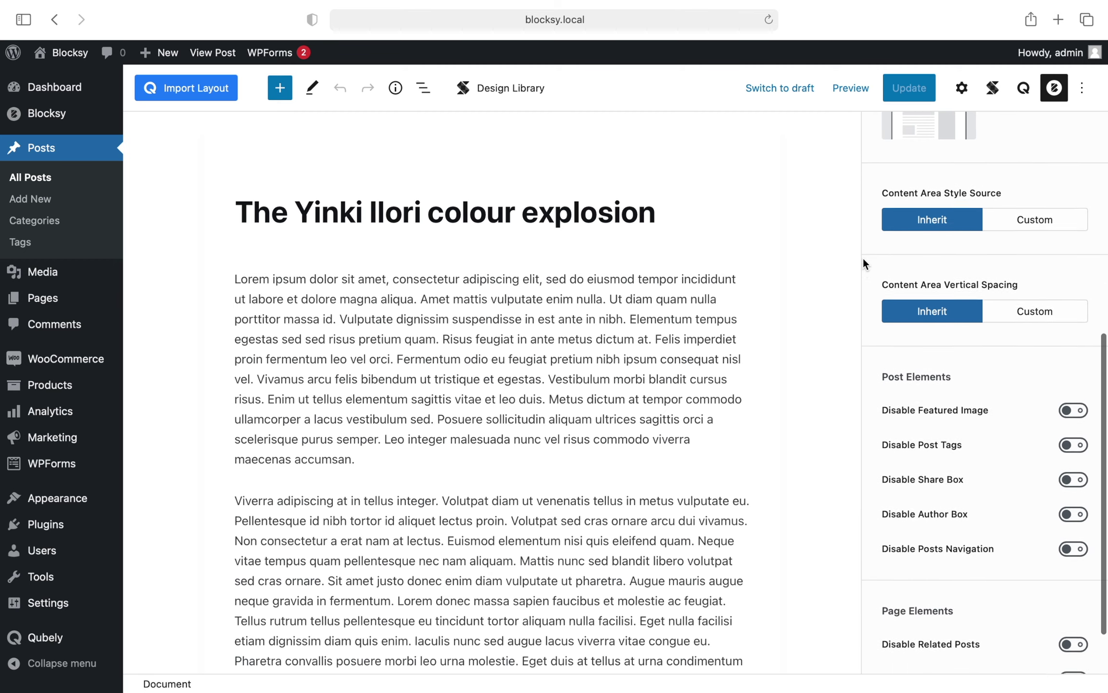
pyautogui.scroll(5, 864, 258)
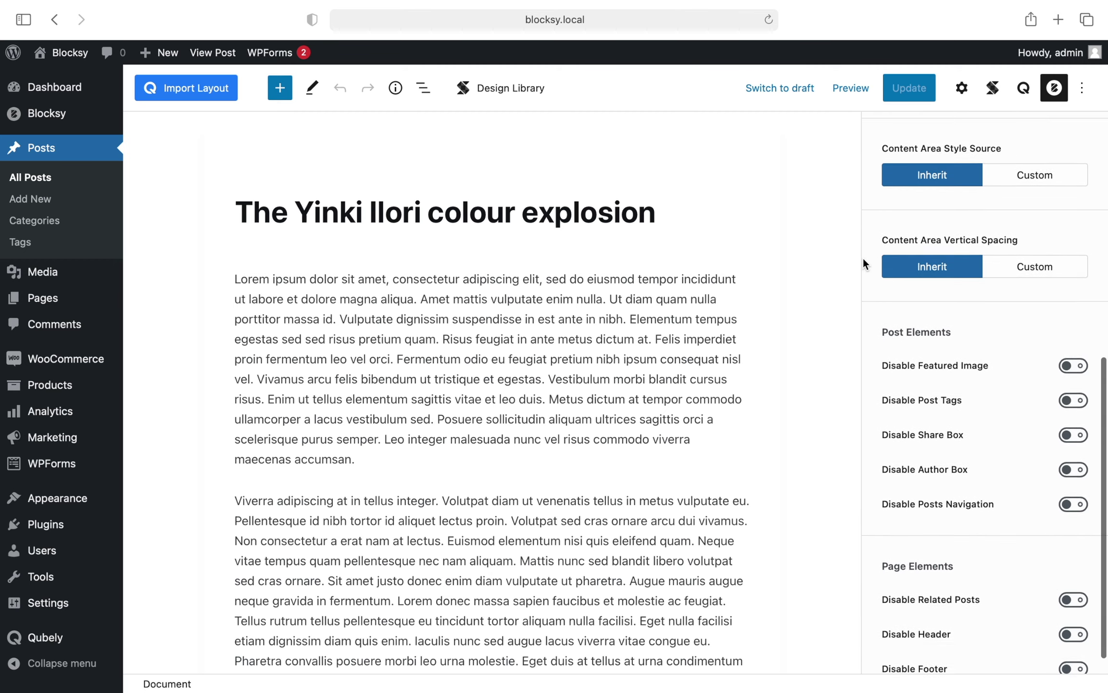
pyautogui.scroll(9, 864, 258)
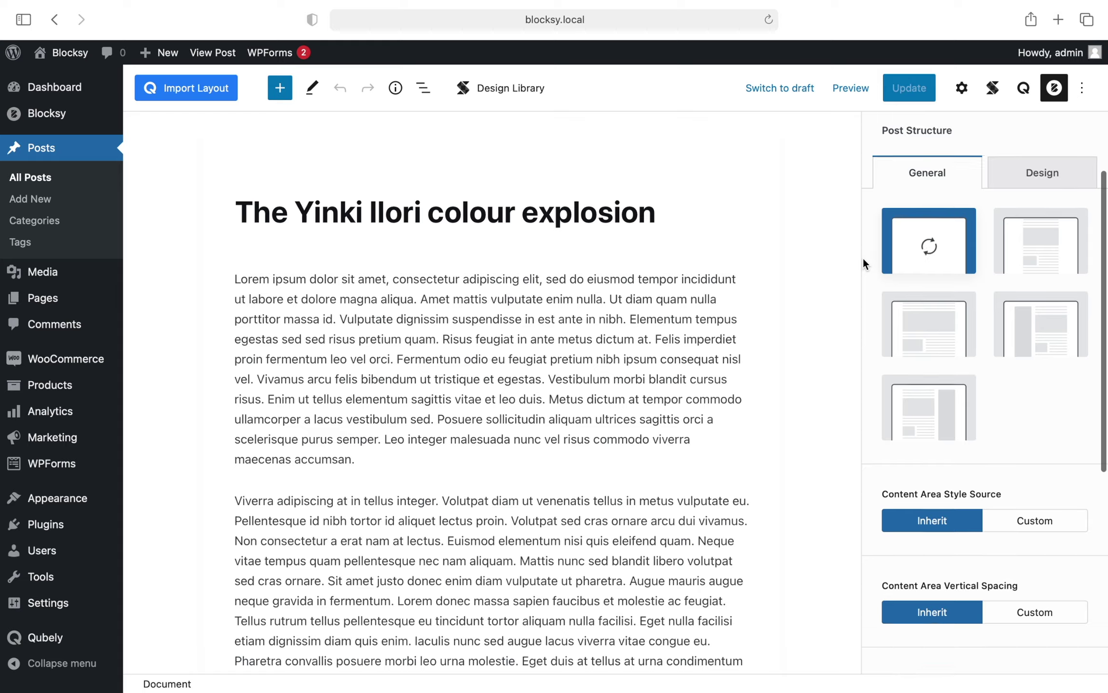